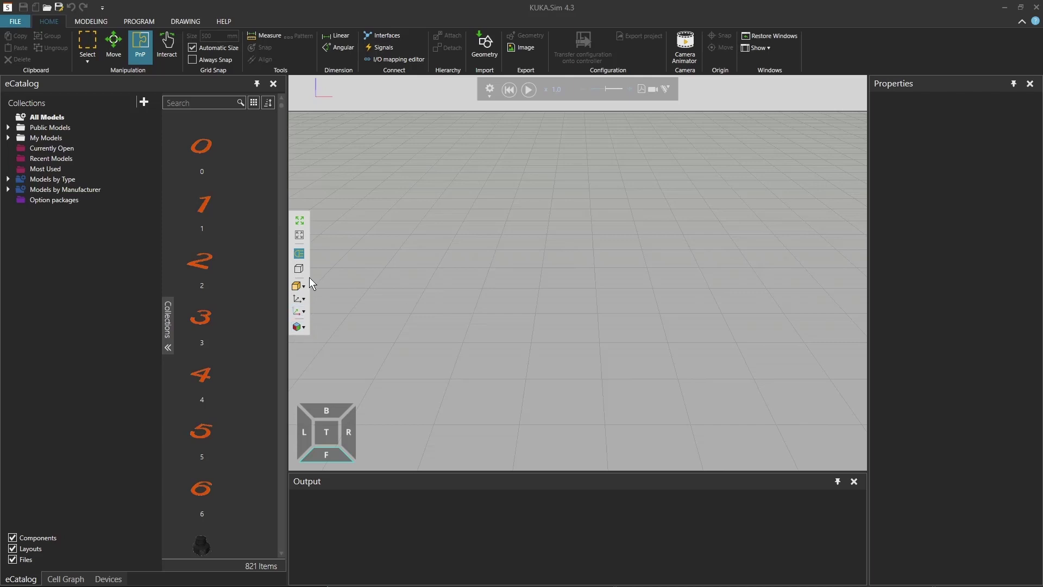
Step: Load the TrainingCell model from Tutorials > Section_10_Robot_Jog > Section_10_Layout into the 3D world
left_click(8, 128)
left_click(18, 138)
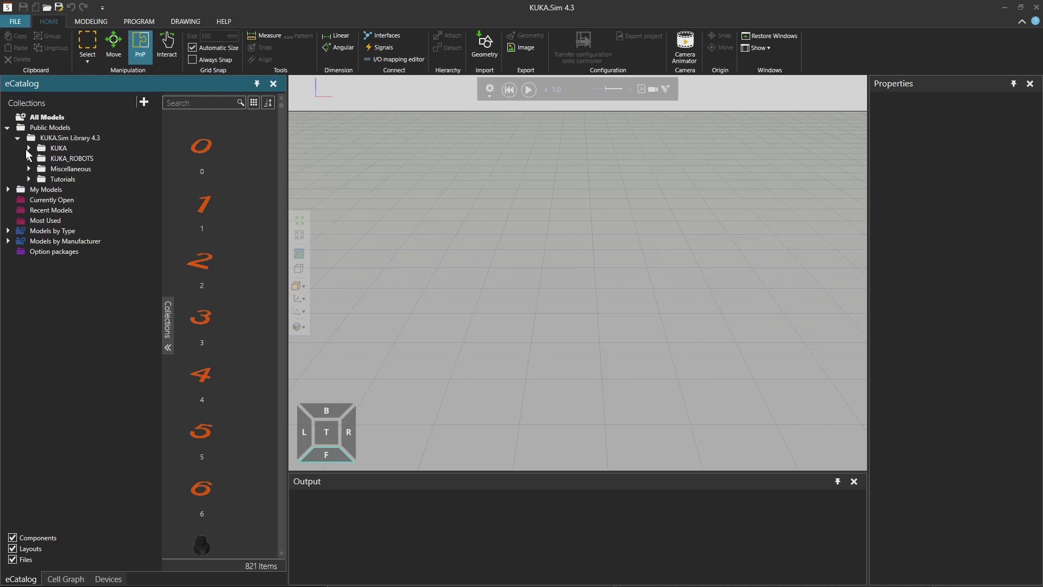
left_click(29, 178)
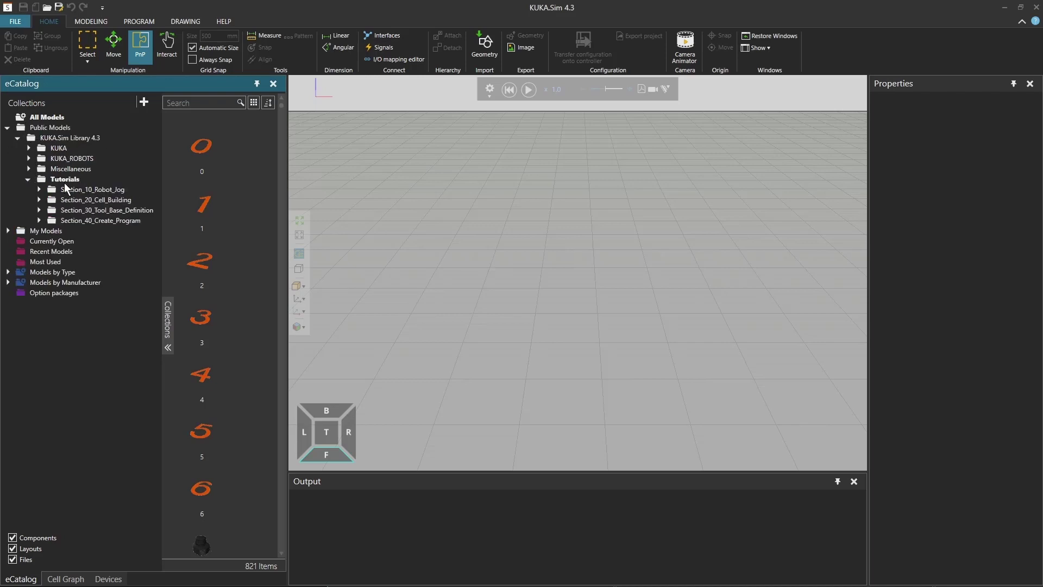
left_click(39, 189)
left_click(93, 199)
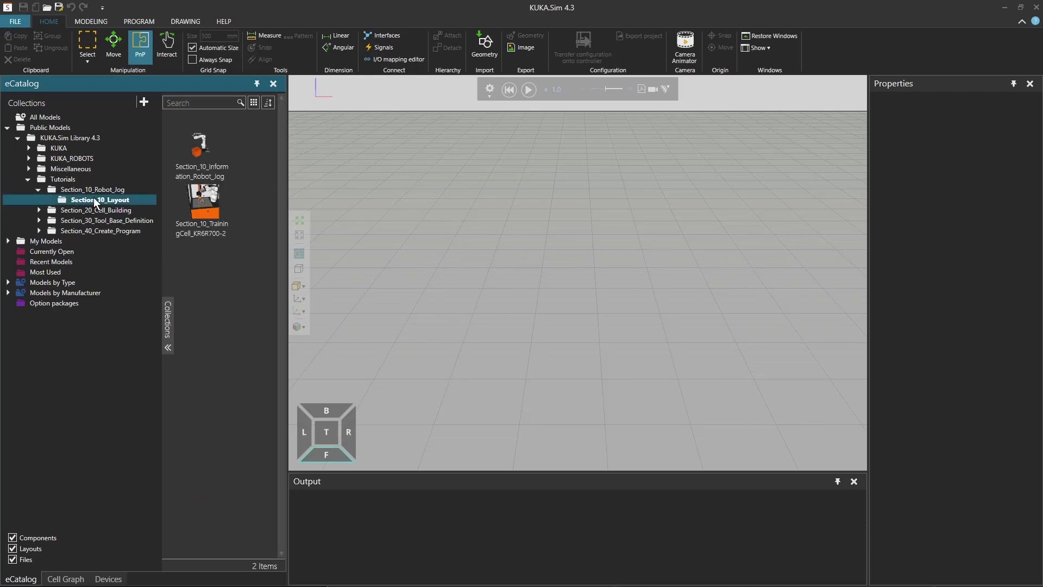
double_click(202, 204)
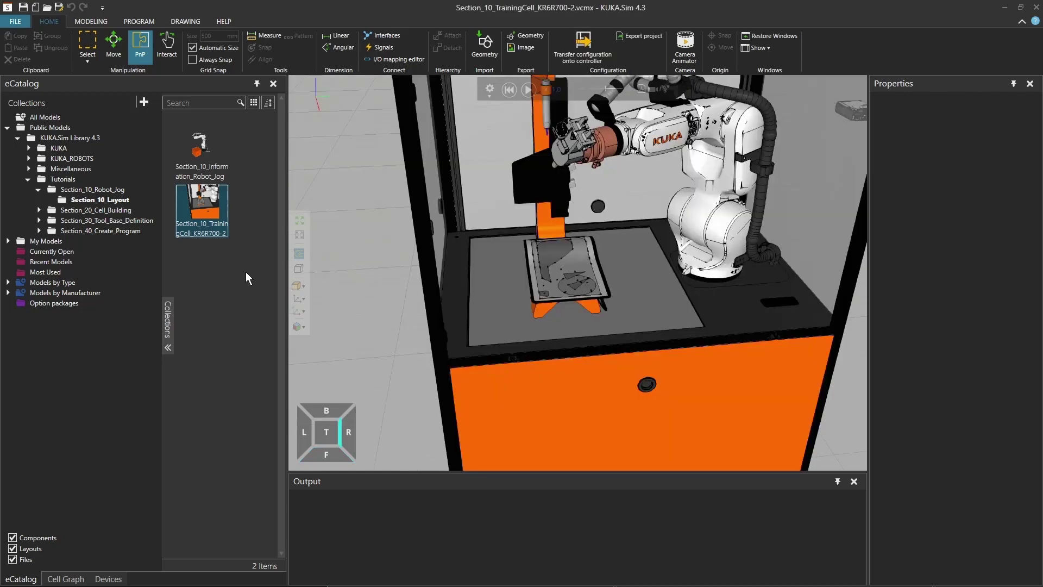
Step: Fit all components in view, then frame the cell, operator and controller from the front side
right_click_drag(726, 317, 646, 345)
scroll(646, 346, "down", 4)
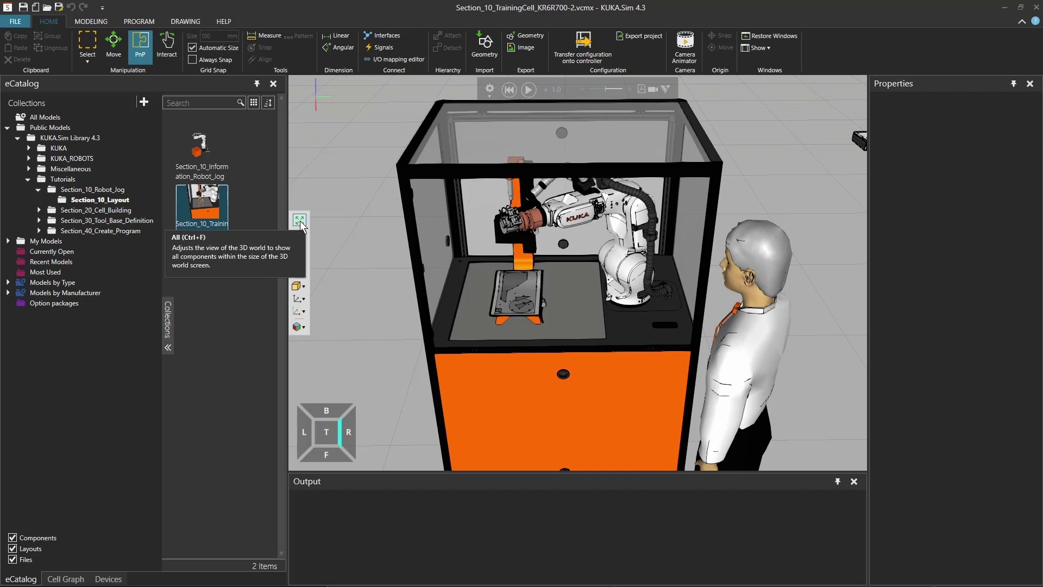
left_click(300, 220)
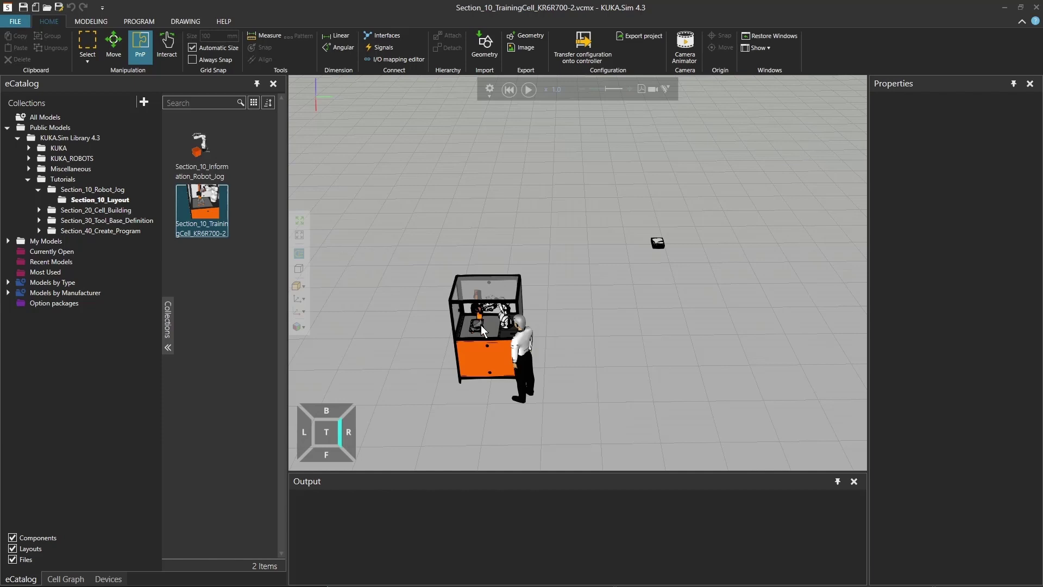
right_click_drag(465, 334, 492, 334)
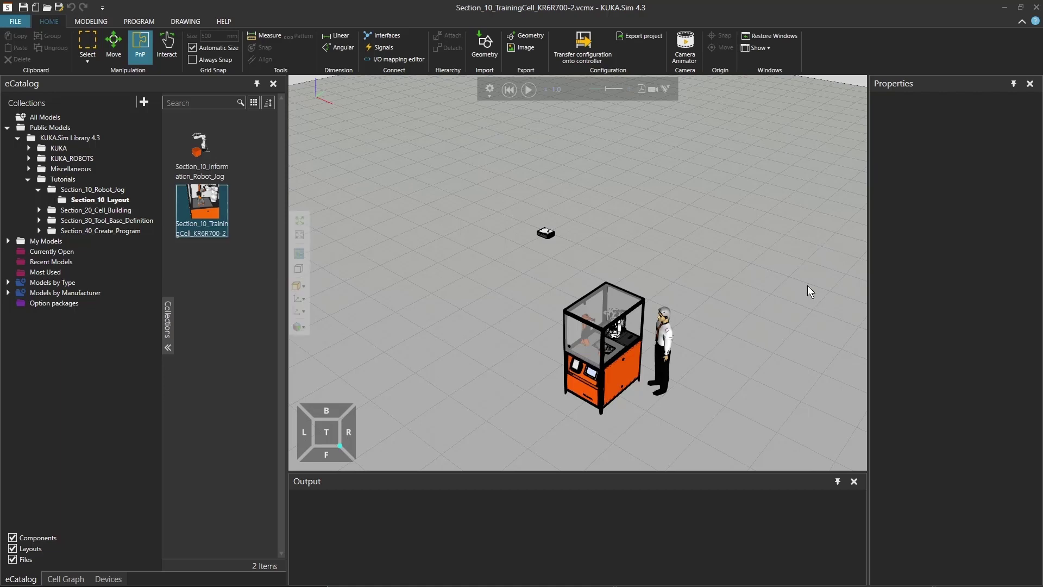
right_click_drag(659, 328, 625, 322)
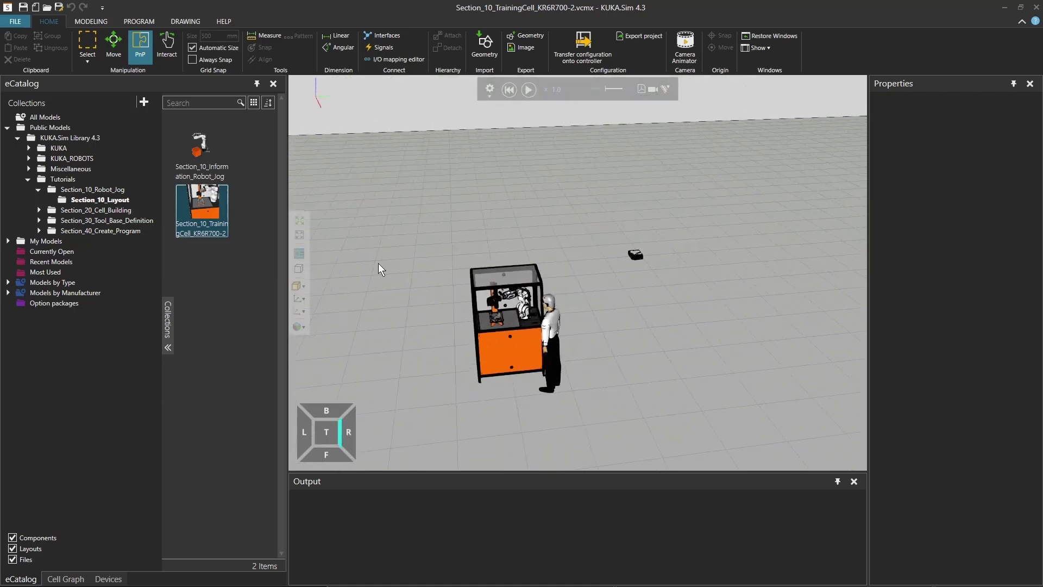
scroll(501, 337, "up", 1)
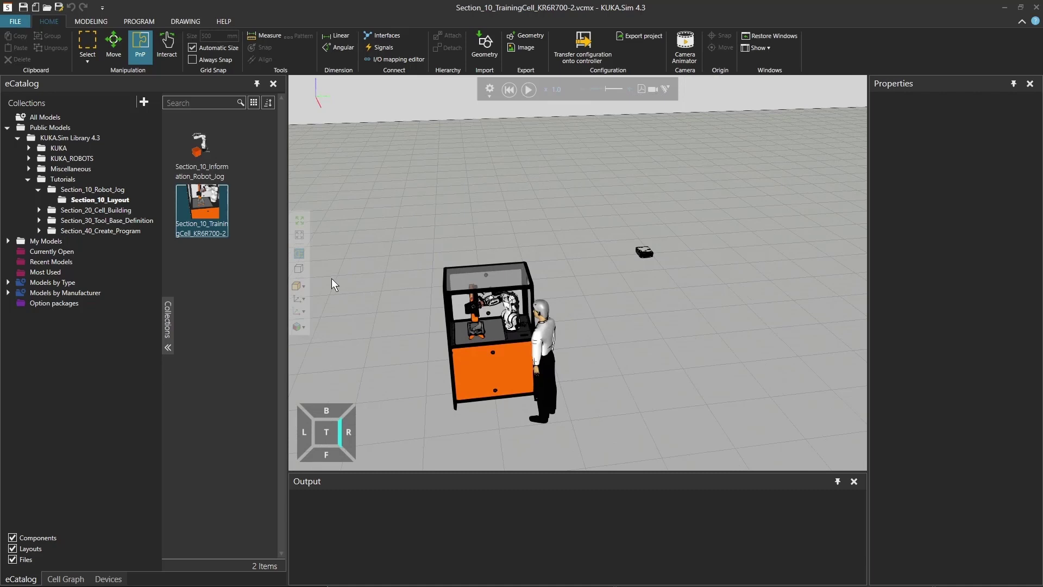
Step: Select the robot's gripper, fill the view with it, and orbit around it
left_click(477, 306)
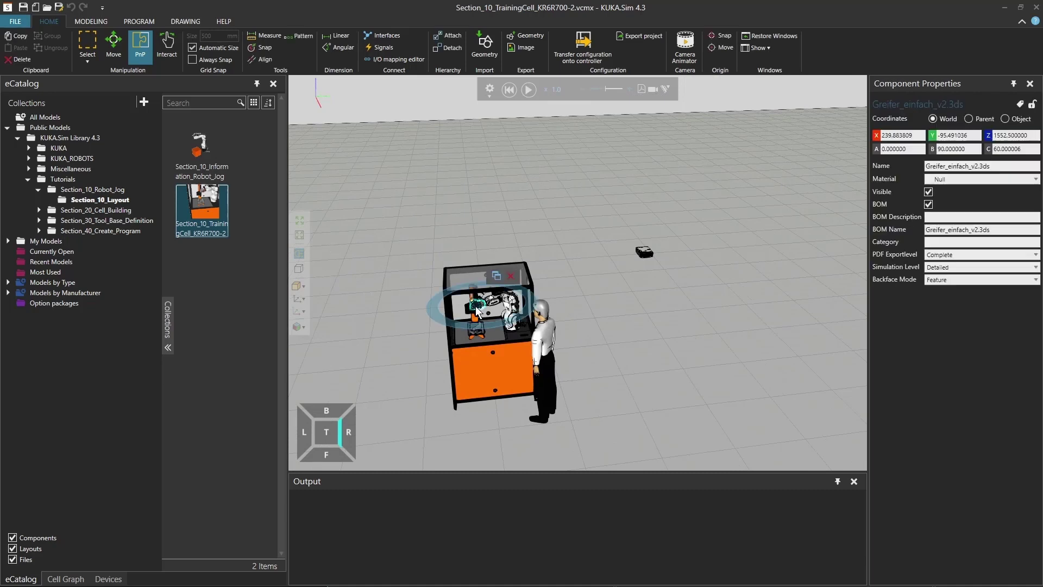
left_click(299, 236)
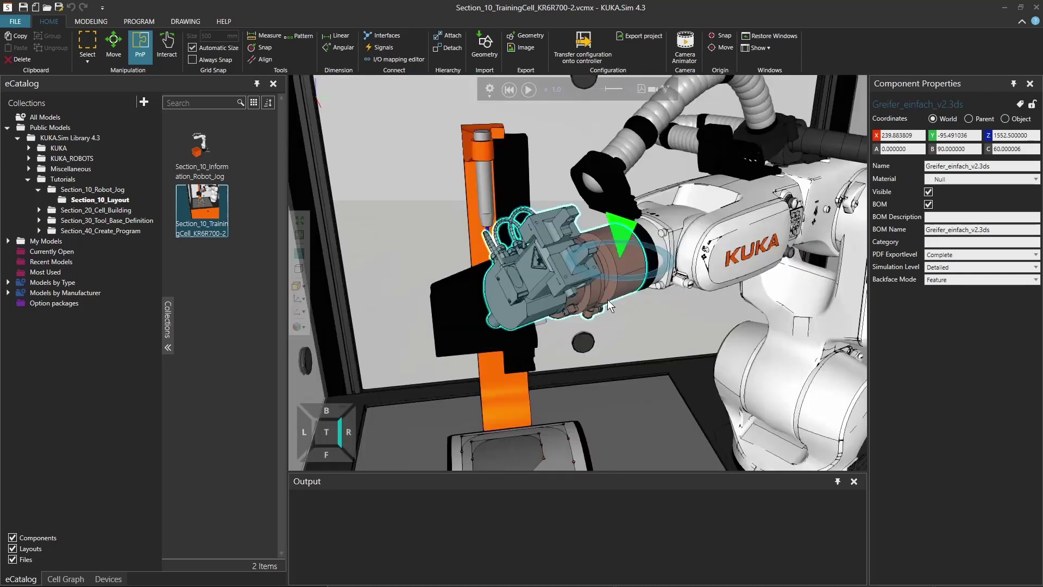
right_click_drag(608, 299, 626, 296)
scroll(626, 290, "down", 5)
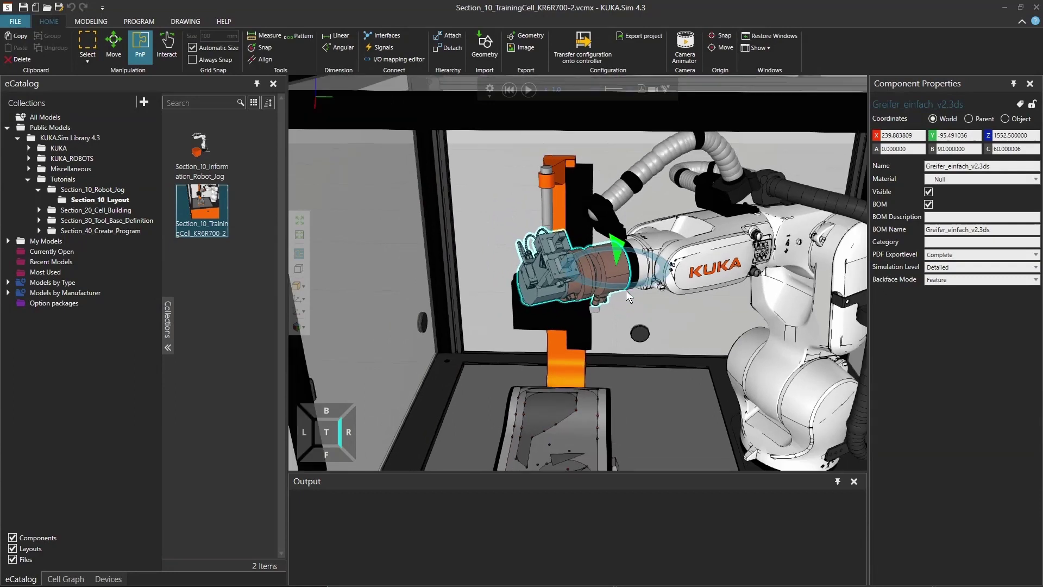
right_click_drag(618, 288, 748, 320)
Step: Select the KR C5 micro controller, fill the view with it, and look at its top
left_click(840, 293)
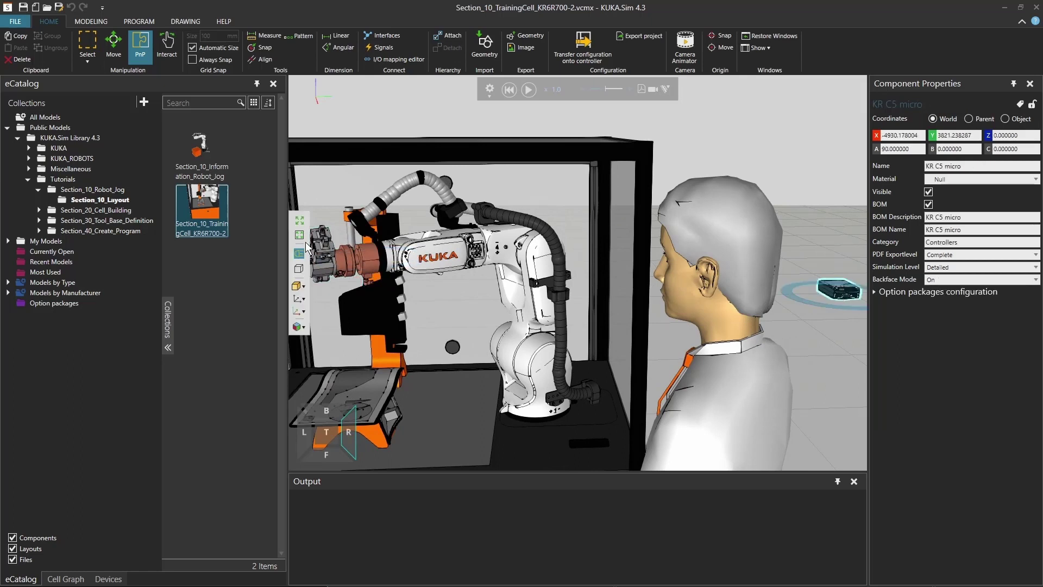
left_click(299, 236)
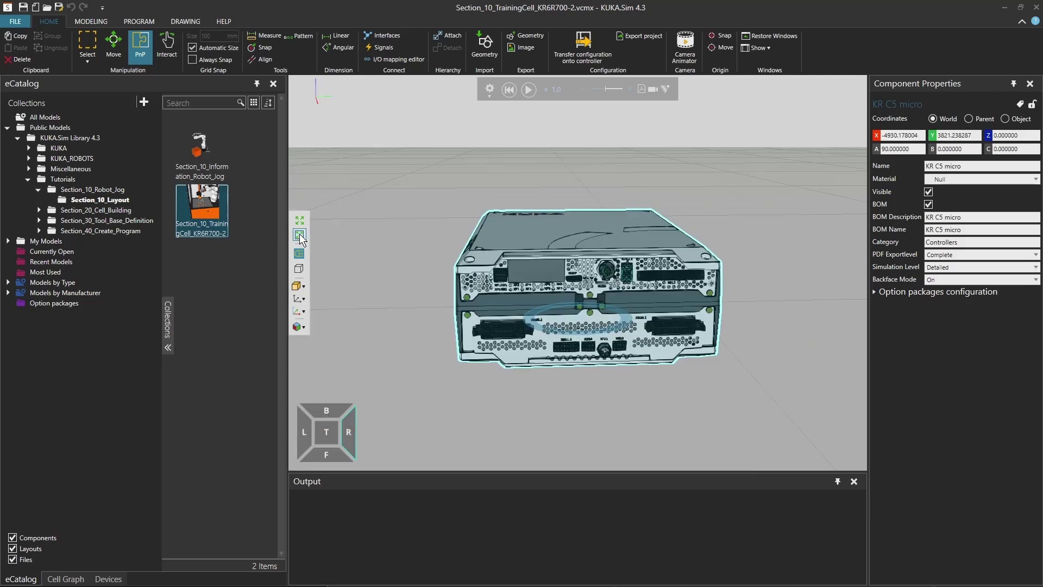
right_click_drag(485, 310, 565, 305)
scroll(567, 331, "down", 5)
Step: Fill the view with the glass enclosure and move the camera inside the cell
left_click(300, 220)
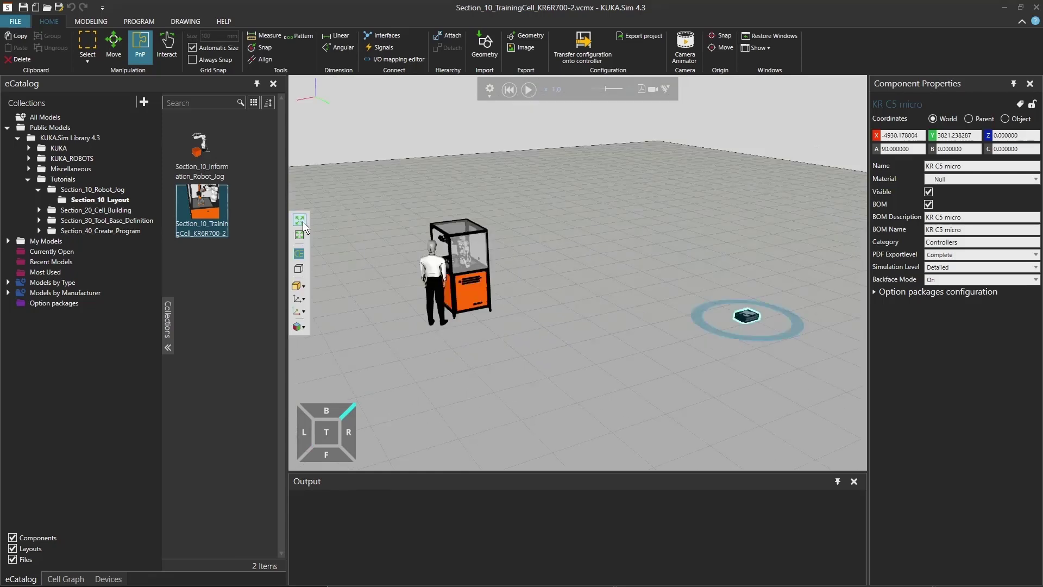
left_click(465, 252)
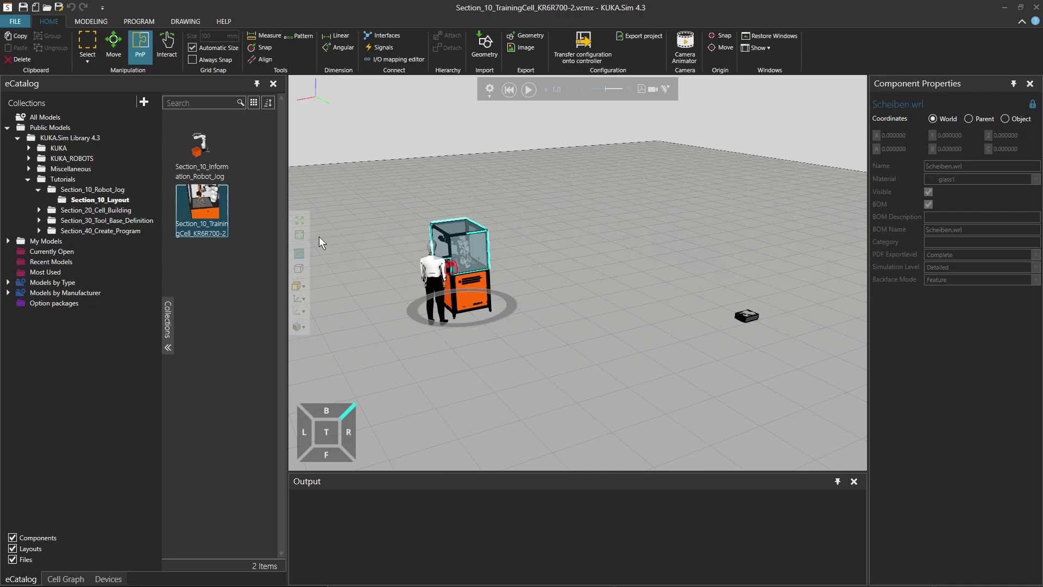
left_click(299, 235)
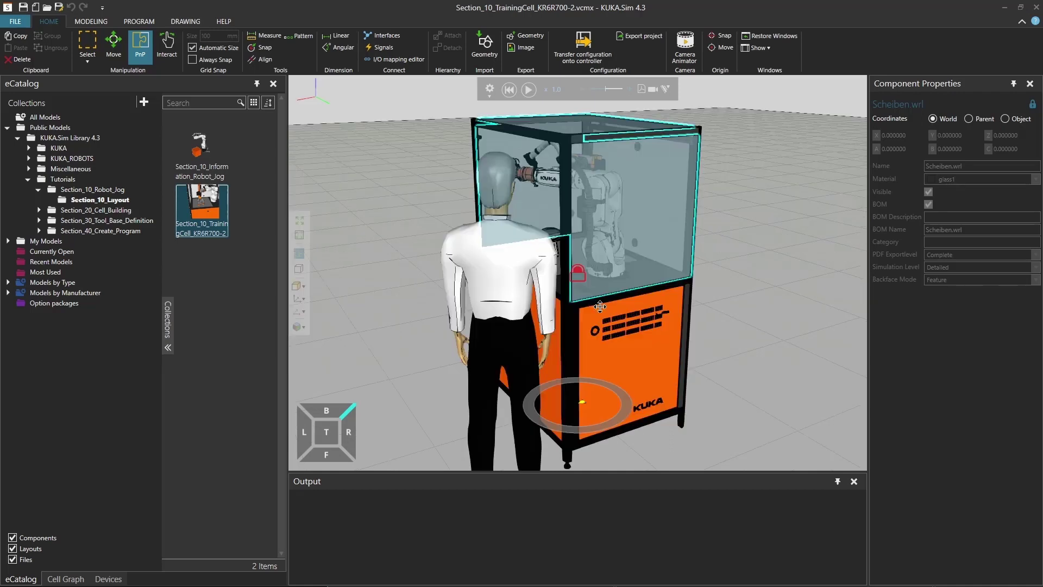
right_click_drag(516, 309, 603, 445)
left_click(603, 444)
scroll(592, 185, "up", 5)
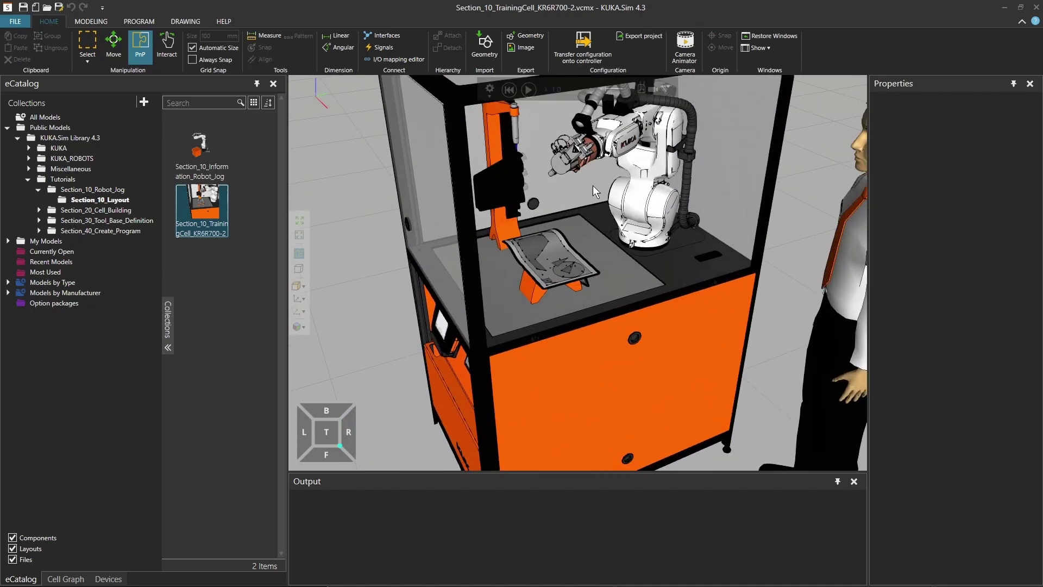
right_click_drag(608, 296, 608, 304, "ctrl")
scroll(602, 299, "up", 6)
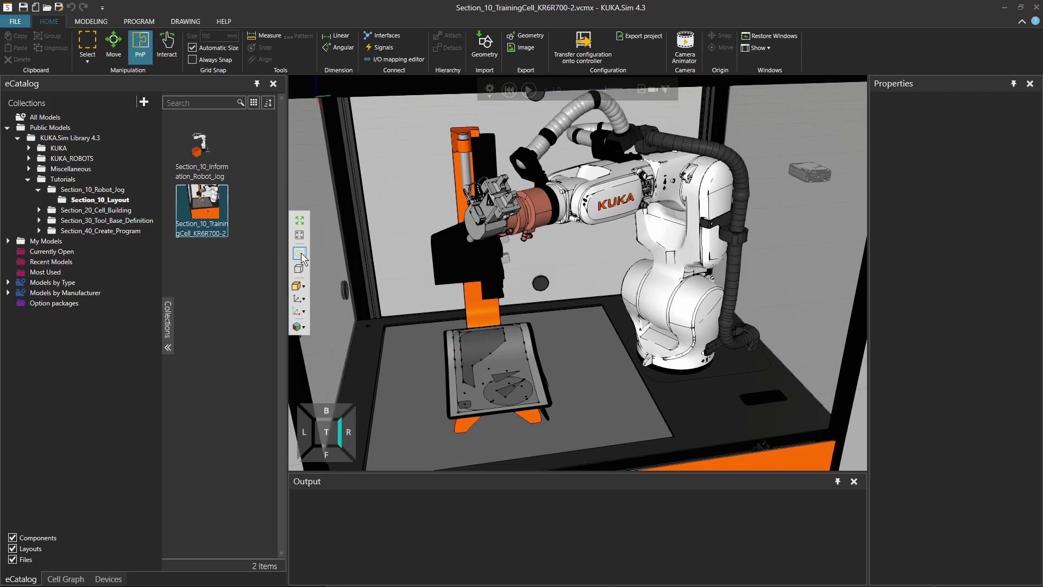
Step: Toggle the Head Light on and off while bringing the camera closer to the robot
left_click(302, 256)
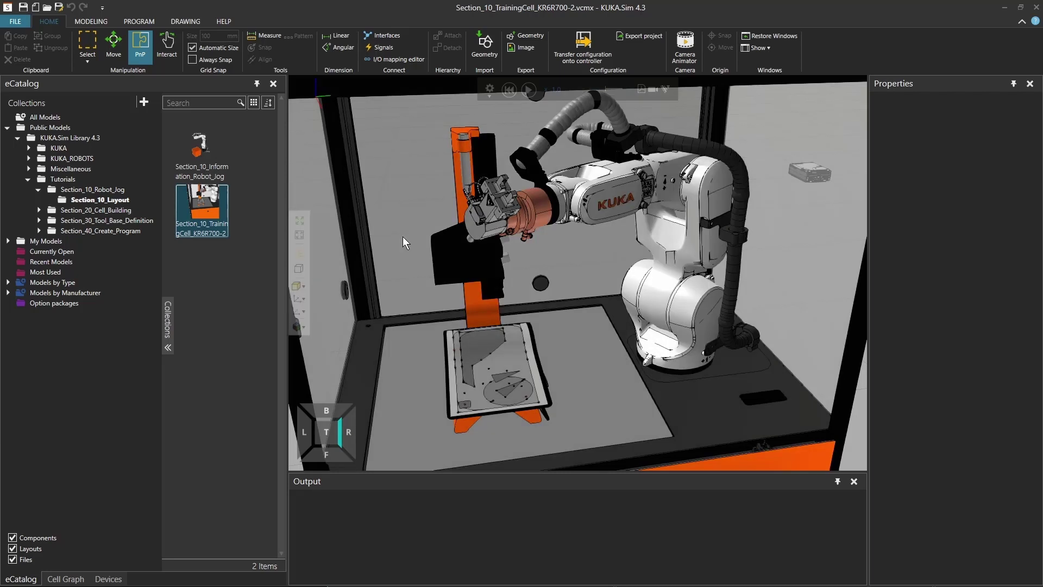
right_click_drag(646, 310, 650, 318)
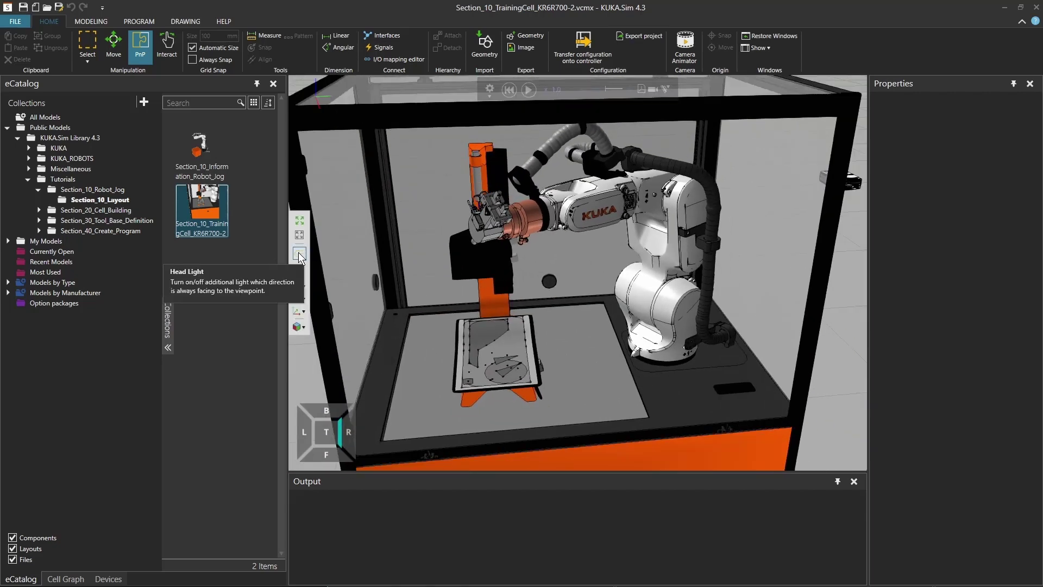
left_click(299, 253)
scroll(563, 237, "up", 5)
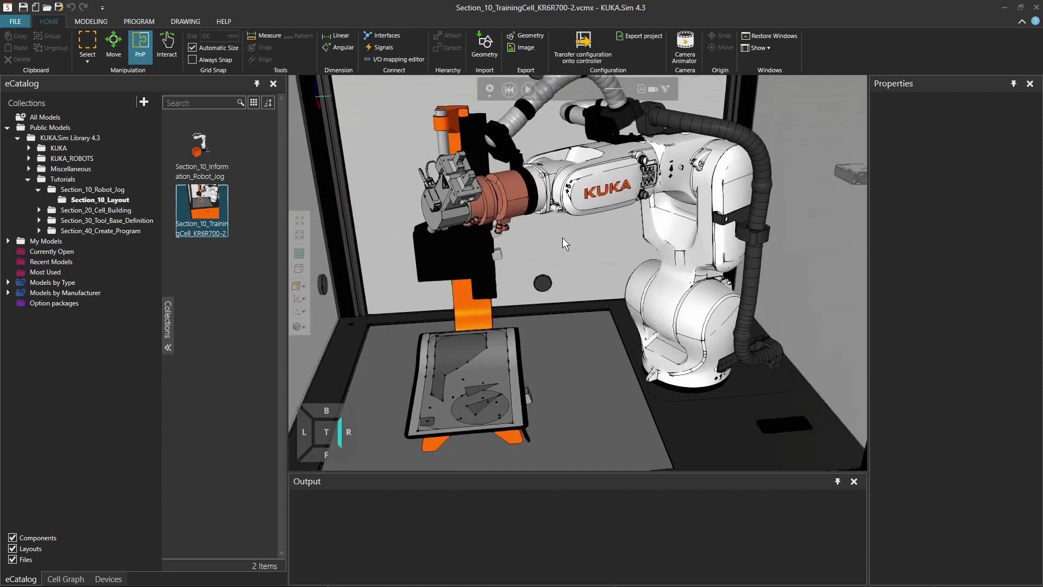
right_click_drag(563, 237, 569, 289)
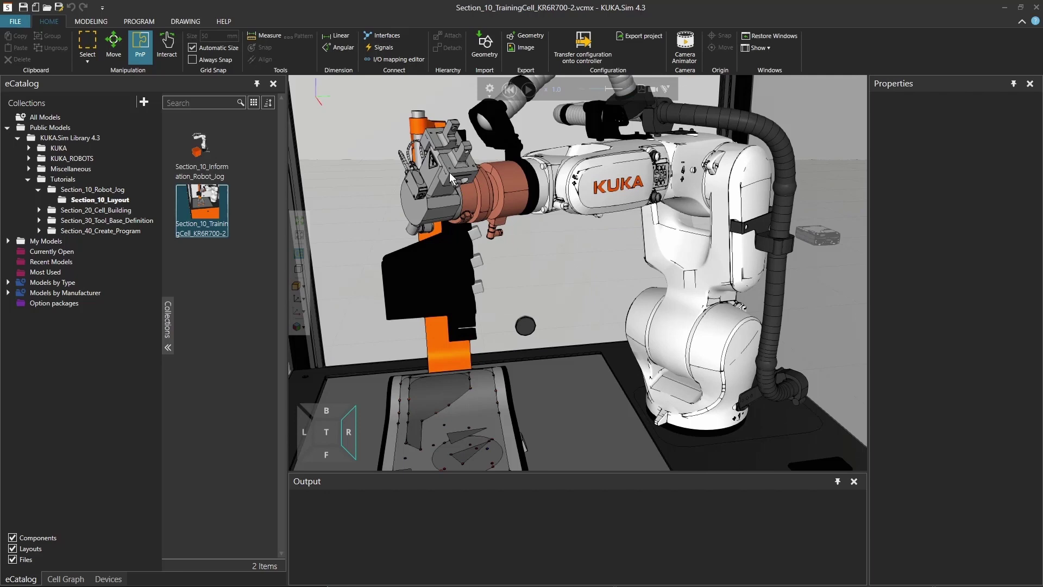
right_click_drag(438, 175, 432, 188)
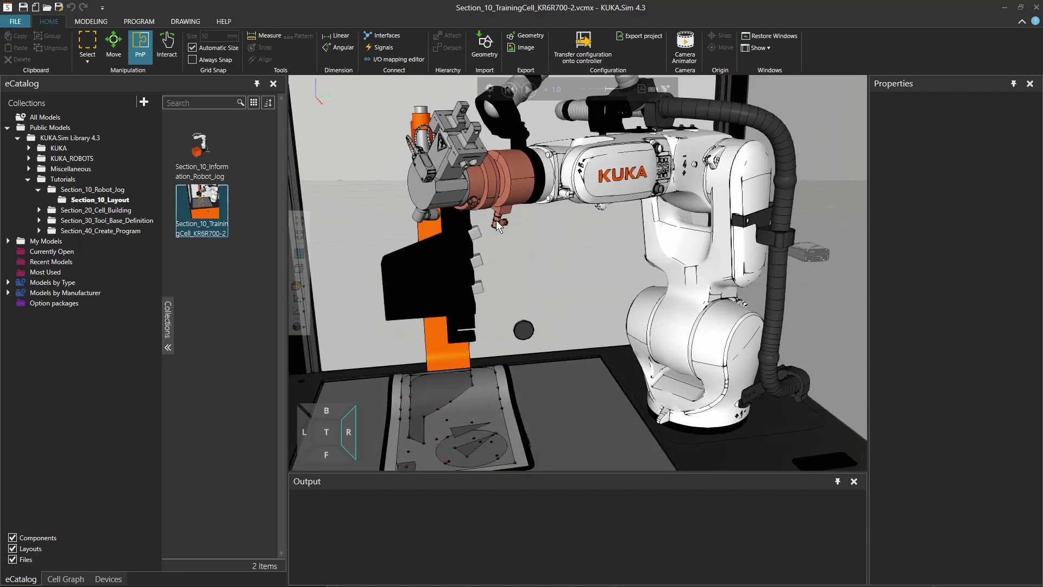
Step: Widen the view, then use the navigation cube's right edge to face the cell frontally
left_click(299, 269)
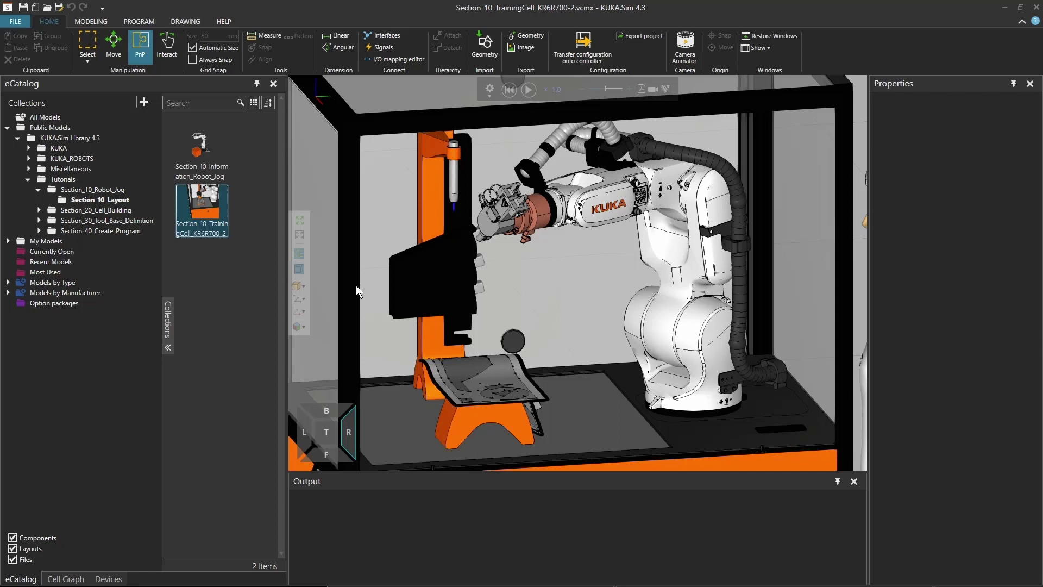
scroll(560, 292, "down", 4)
scroll(649, 302, "up", 3)
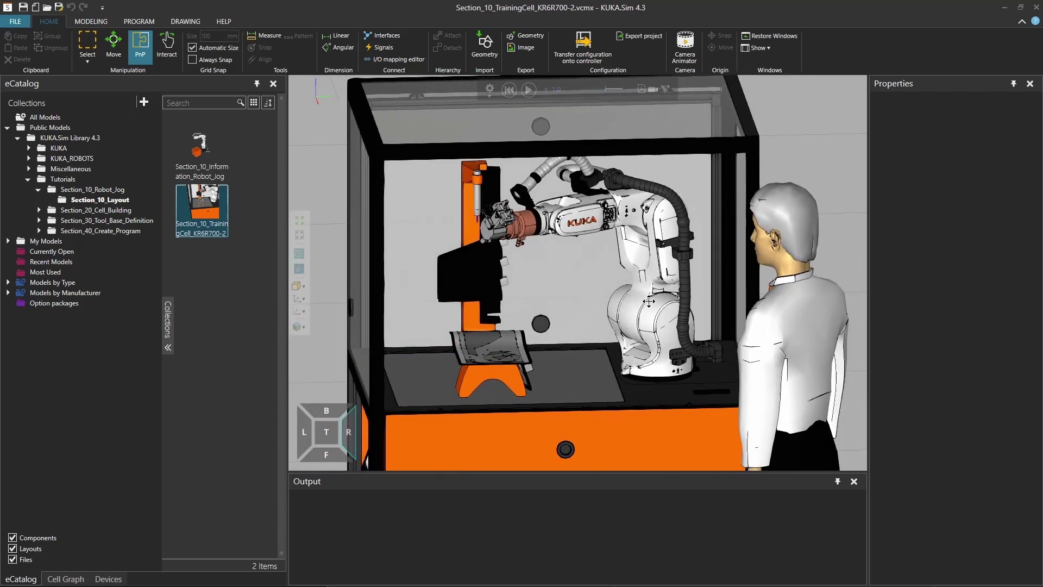
scroll(649, 301, "down", 1)
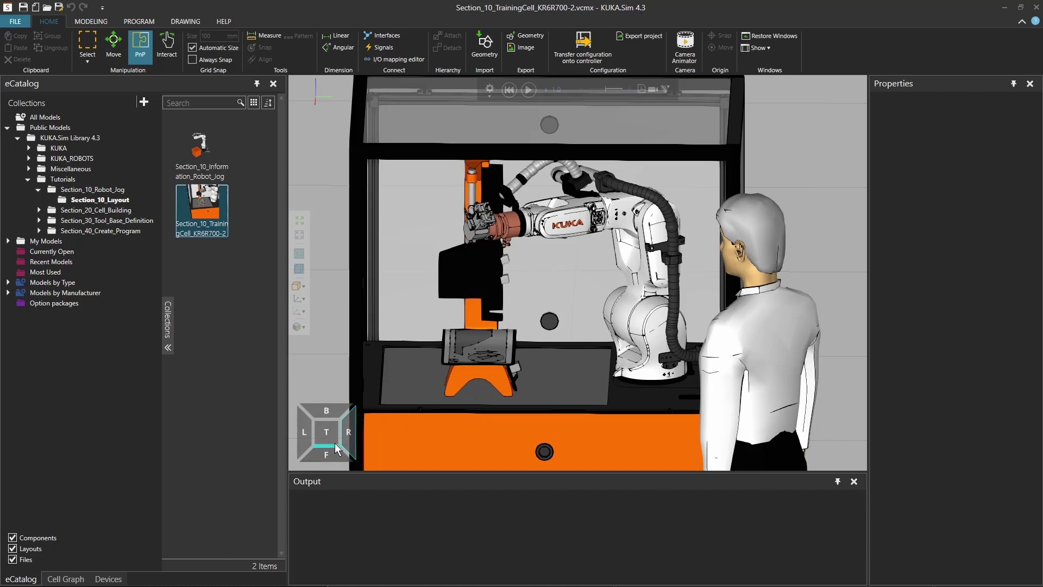
left_click(352, 430)
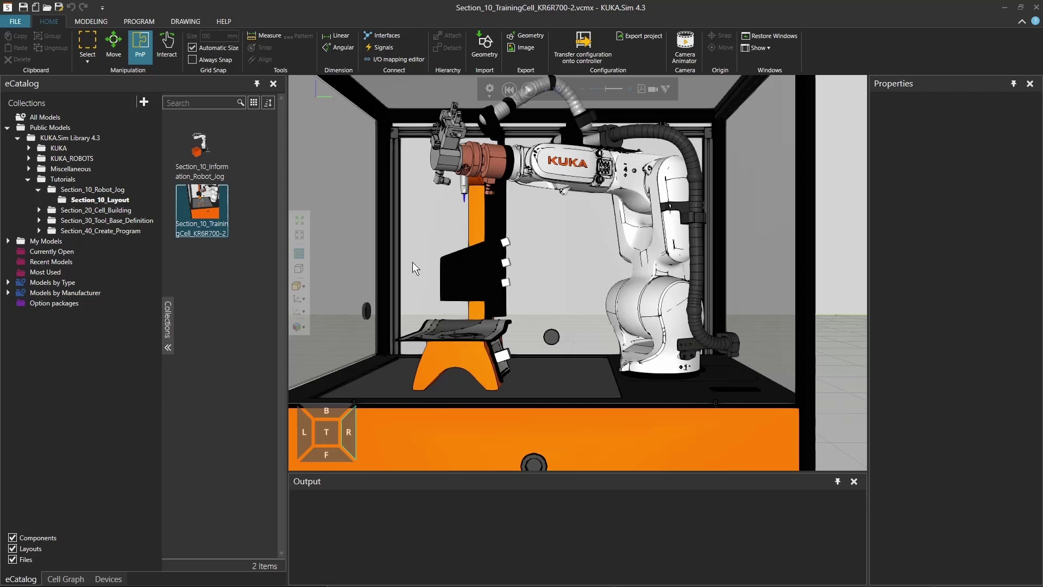
Step: Switch to orthographic projection, zoom in, and orbit to see the enclosure more frontally
left_click(299, 269)
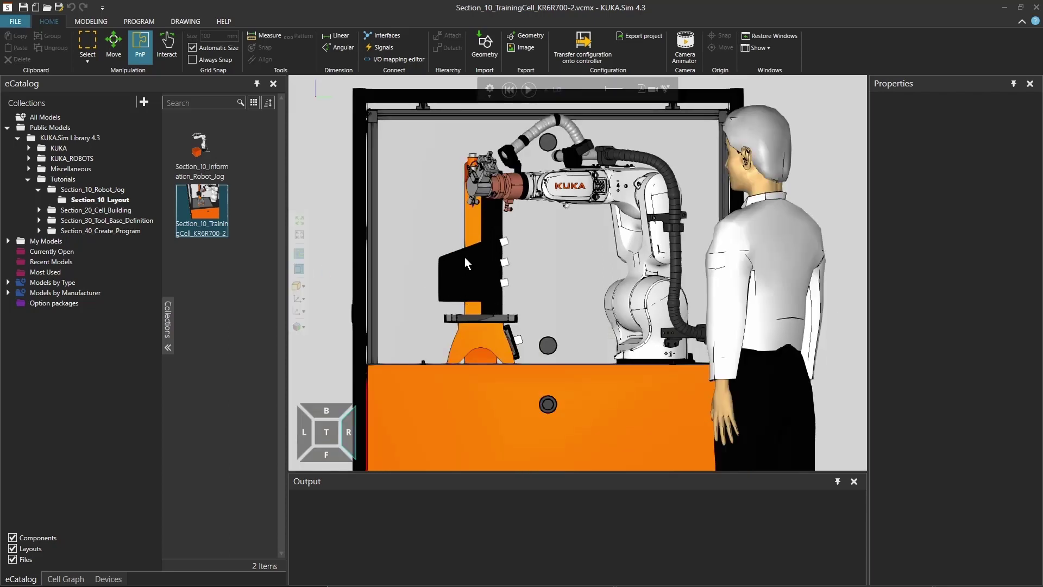
scroll(511, 261, "up", 3)
scroll(519, 222, "up", 2)
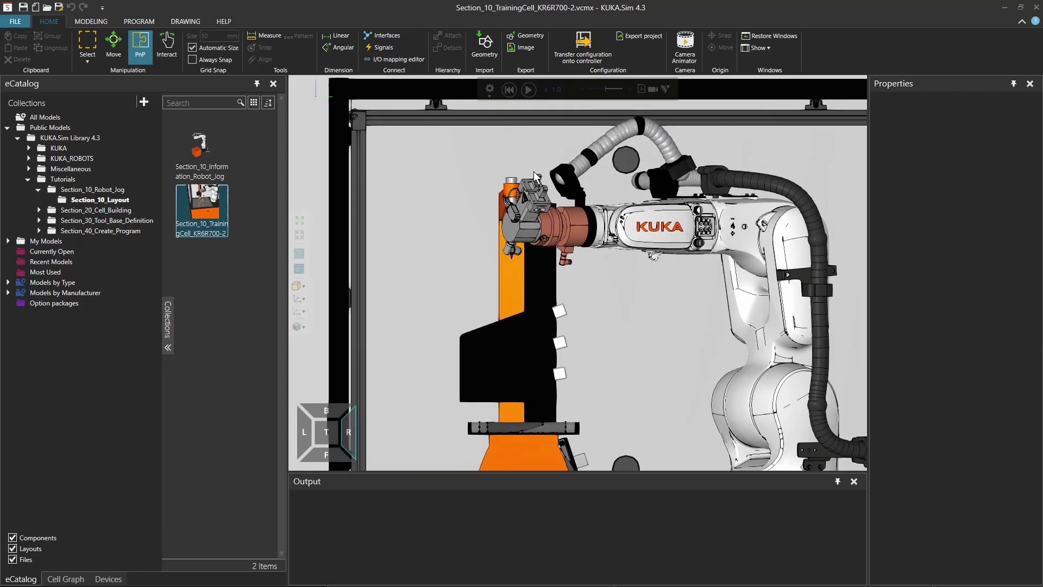
scroll(533, 171, "up", 2)
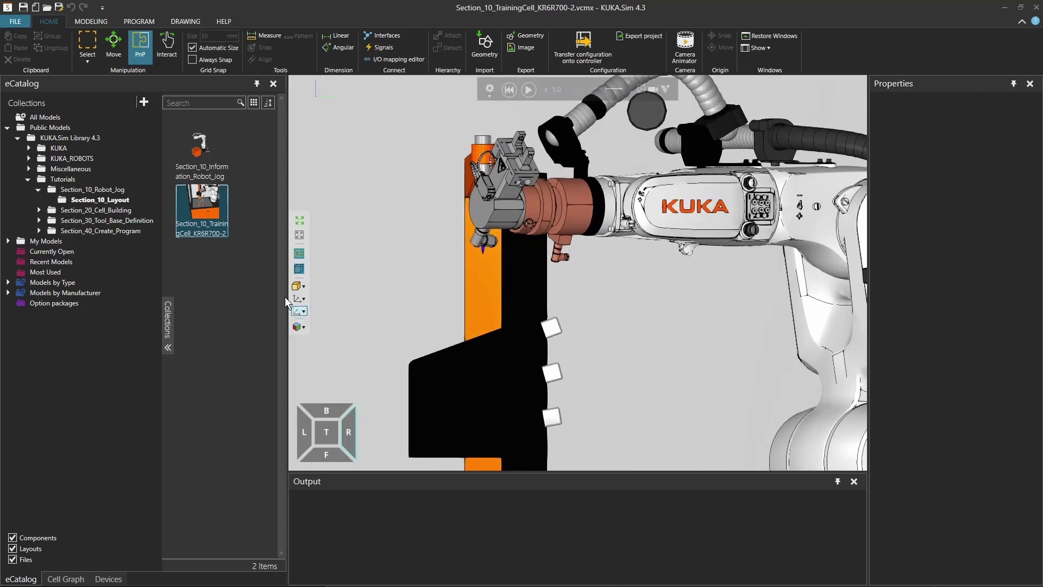
scroll(519, 239, "down", 8)
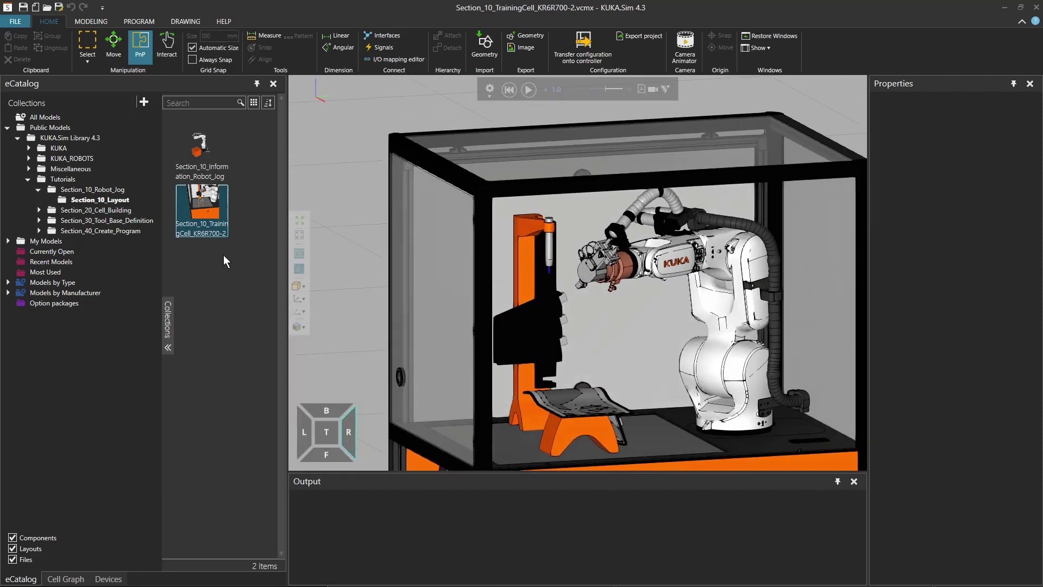
right_click_drag(315, 261, 386, 435)
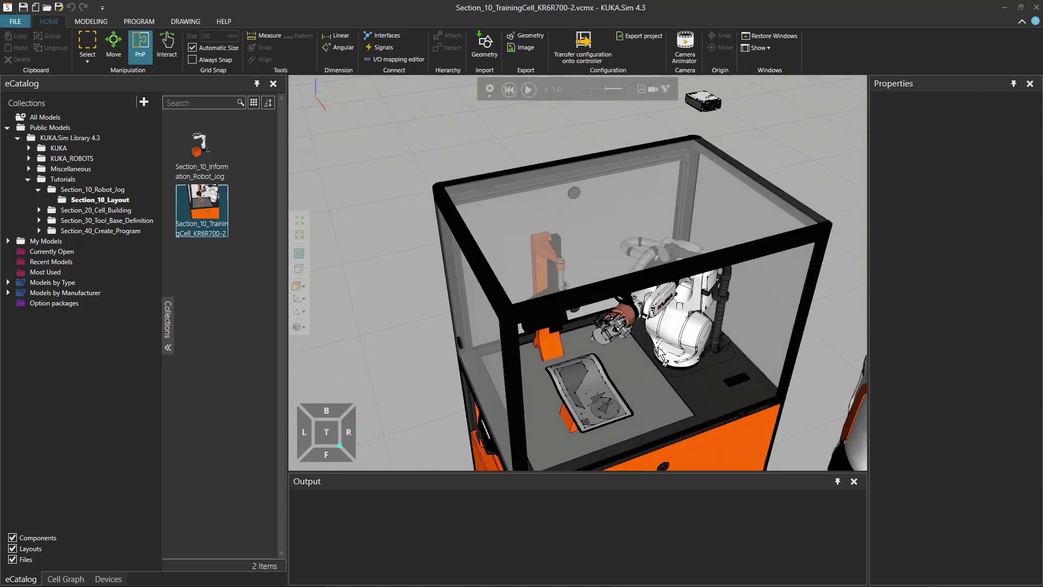
Step: Show the cube's top view in orthographic, then return to an angled perspective view
left_click(326, 432)
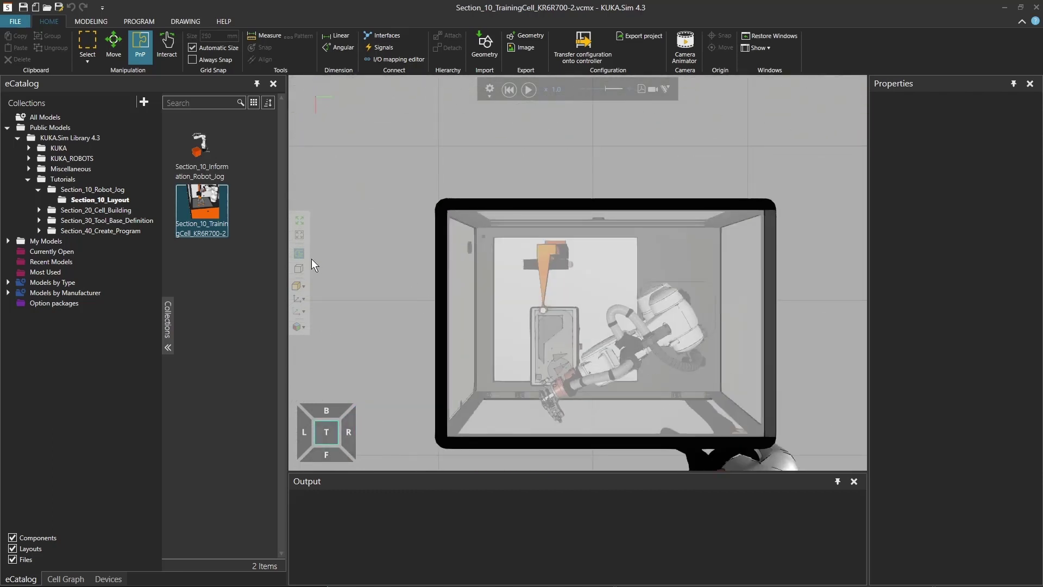
left_click(299, 268)
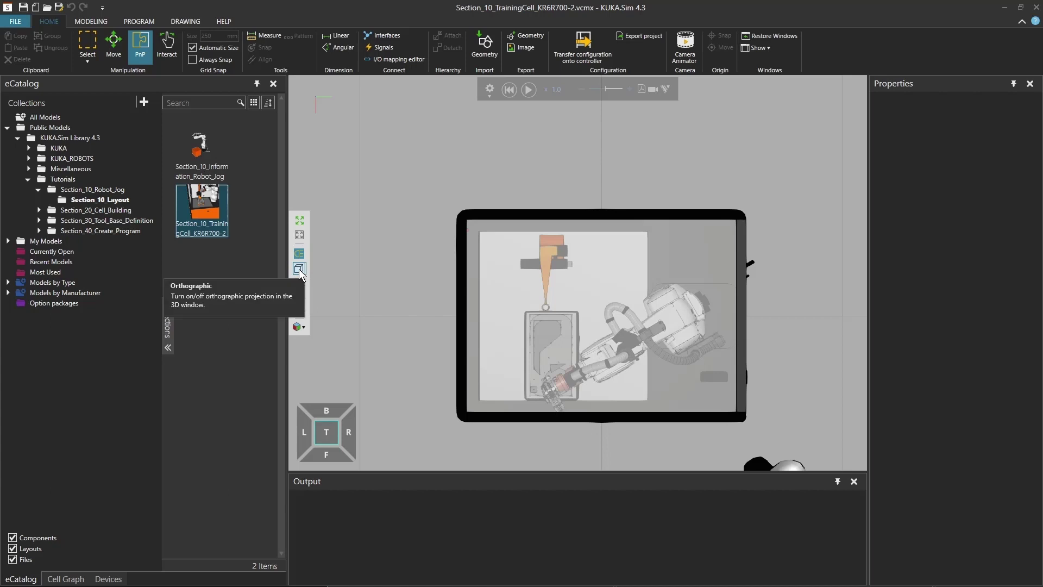
left_click(299, 268)
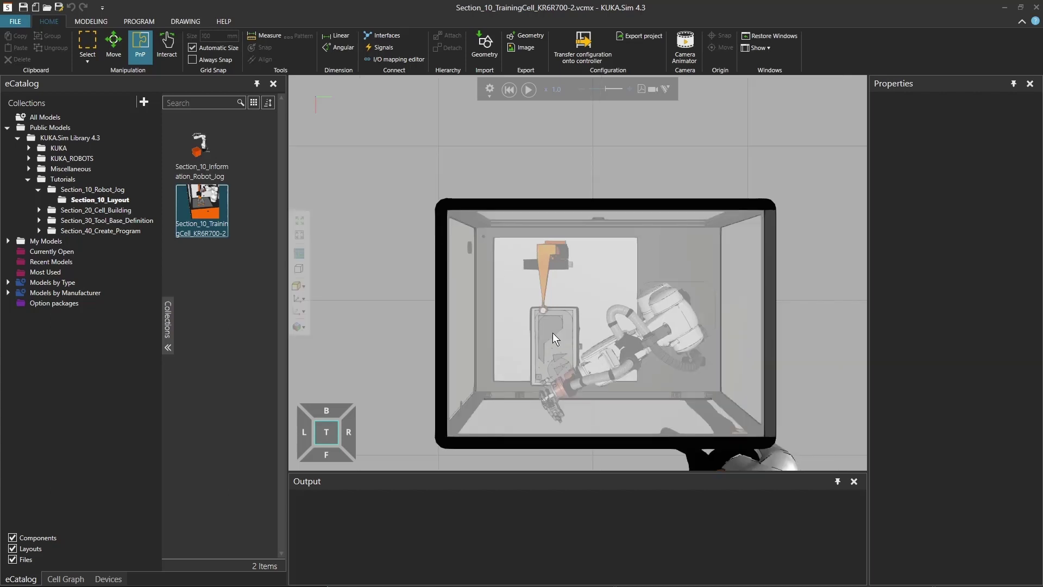
right_click_drag(594, 359, 446, 283)
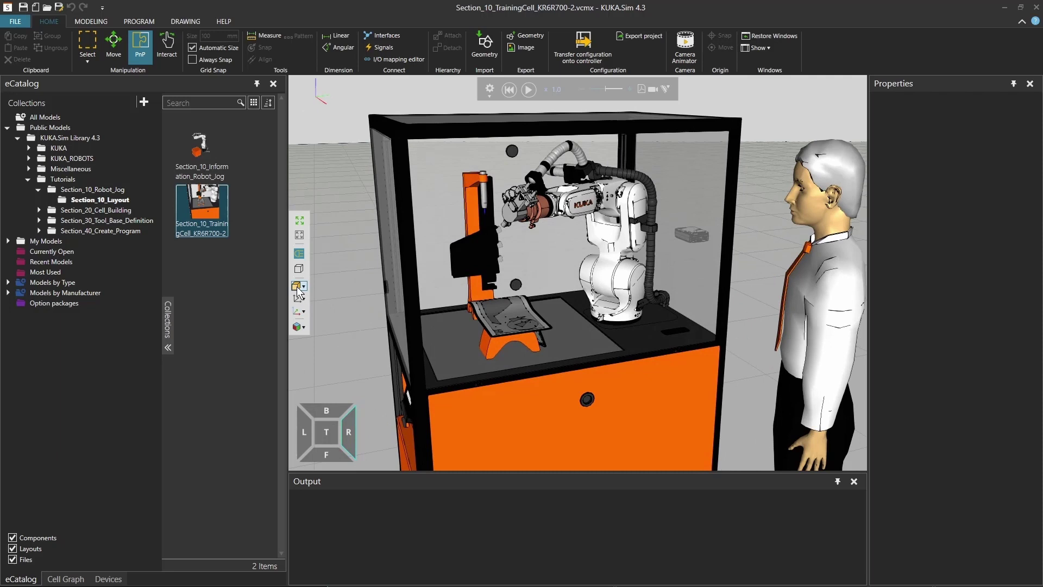
Step: Render the cell as wireframe and move the camera closer to the human model
left_click(298, 287)
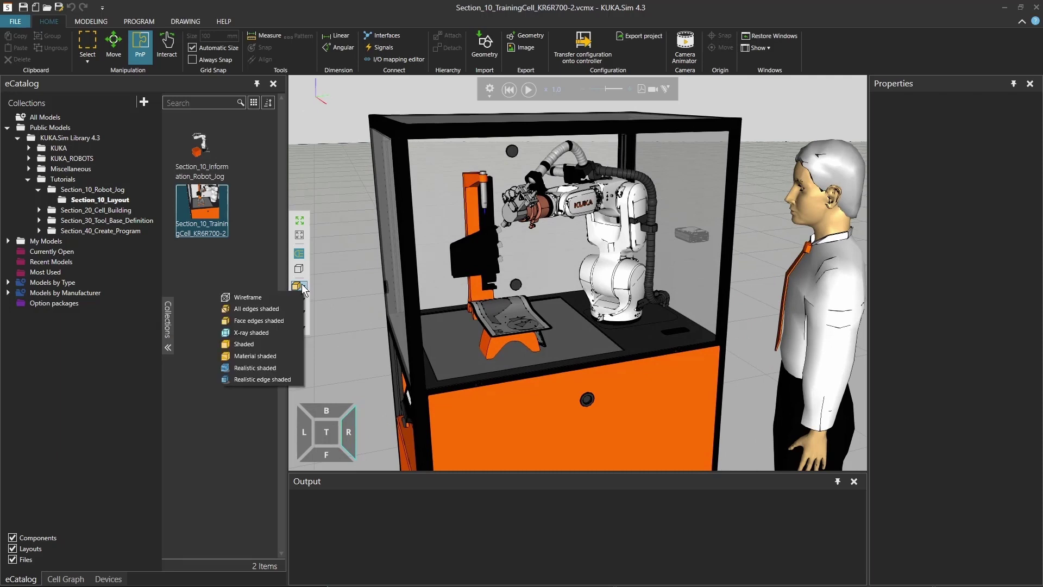
left_click(278, 297)
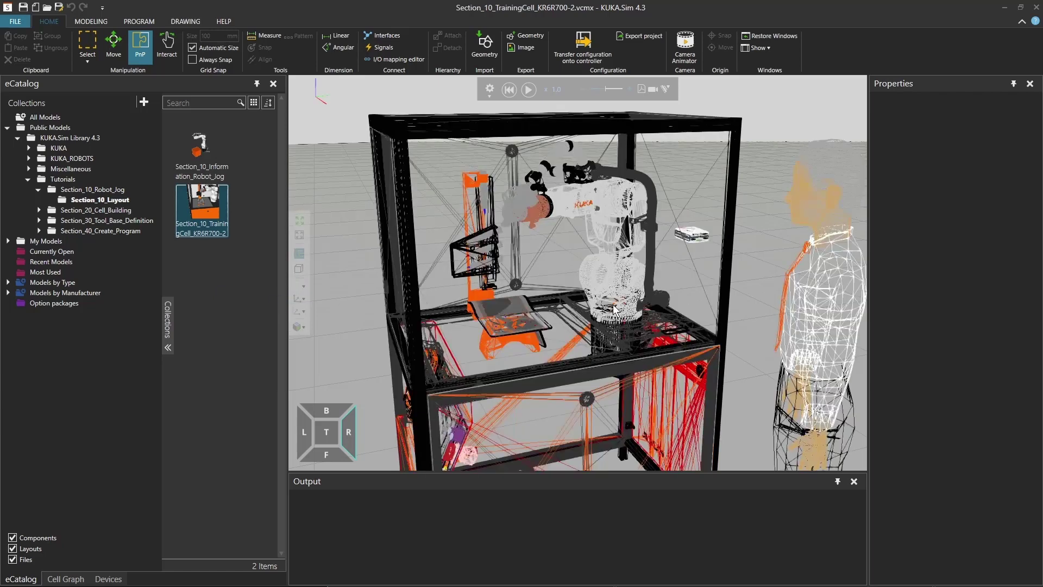
right_click_drag(745, 309, 664, 308)
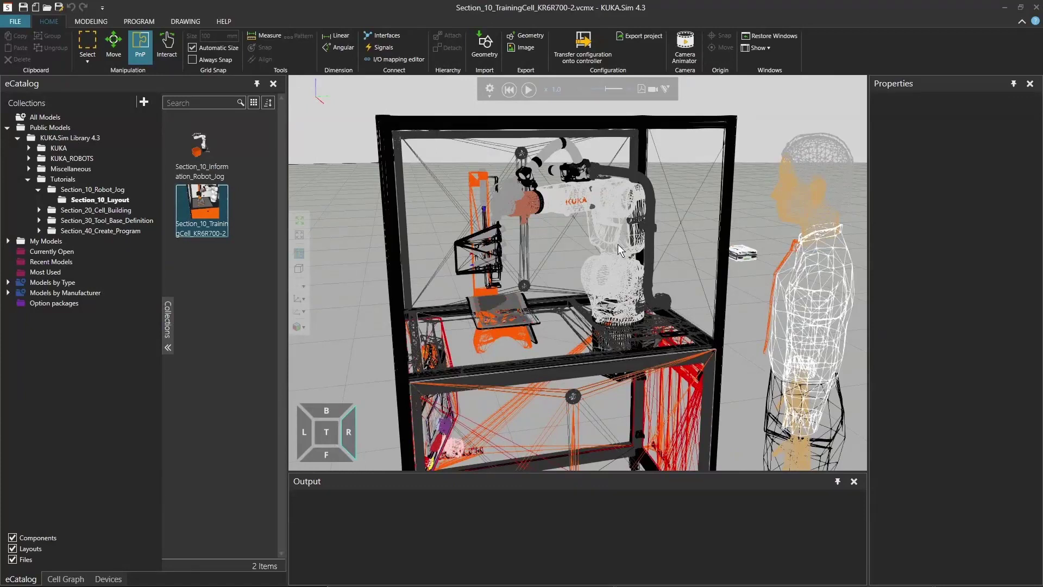
right_click_drag(622, 269, 637, 269)
mouse_move(615, 315)
right_mouse_down()
mouse_move(578, 282)
mouse_move(591, 312)
mouse_move(599, 305)
right_mouse_up()
Step: Switch to All edges shaded and show Component Properties for the gripper
left_click(301, 286)
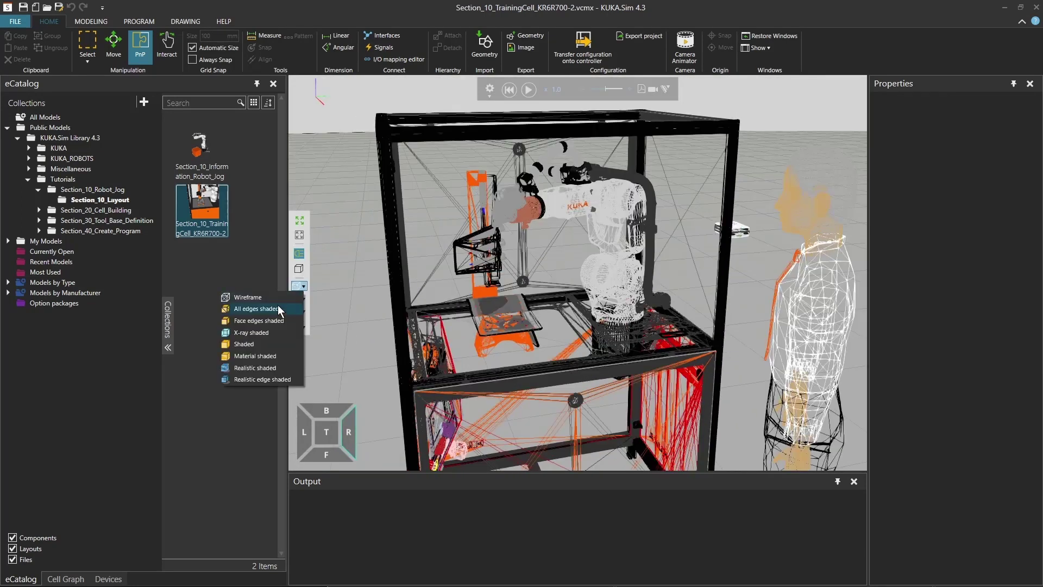
left_click(278, 308)
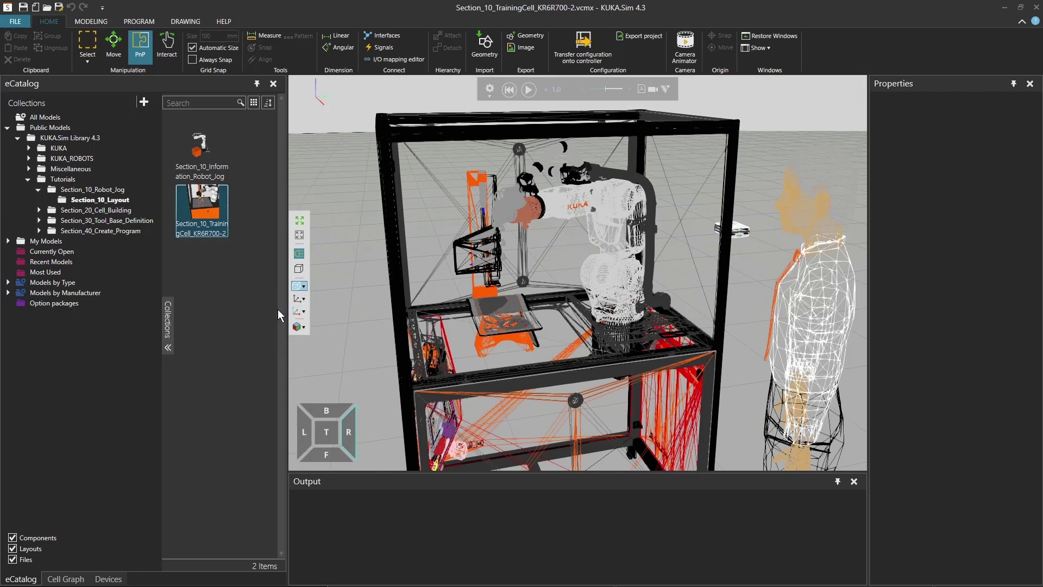
right_click_drag(582, 344, 565, 342)
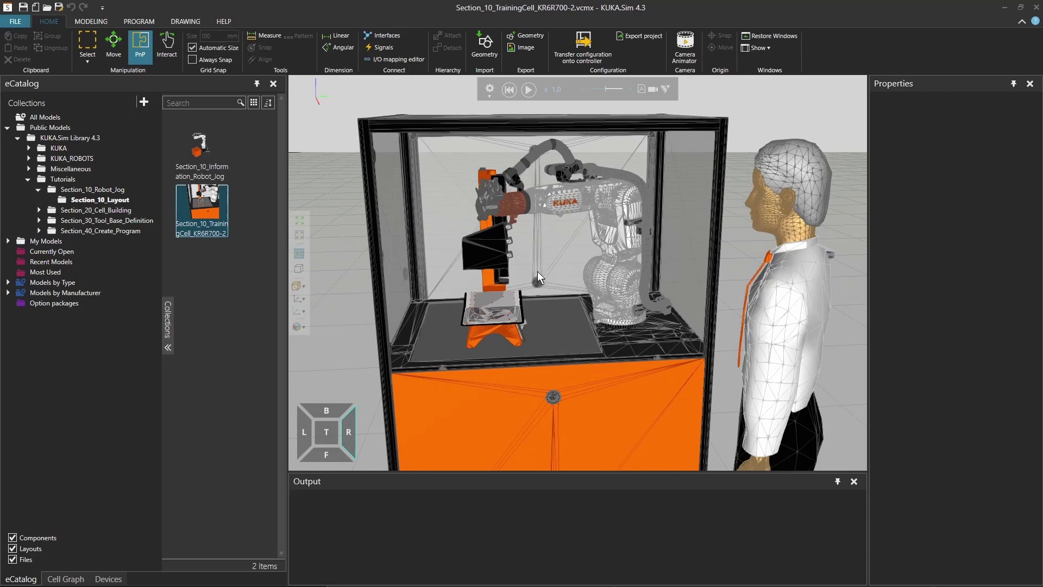
right_click_drag(507, 270, 367, 161)
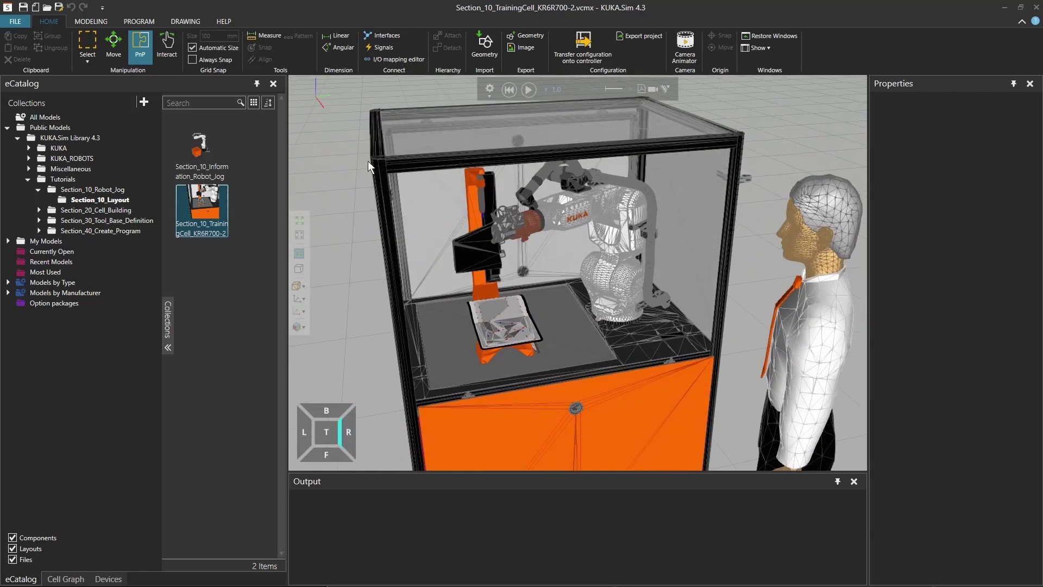
left_click(527, 226)
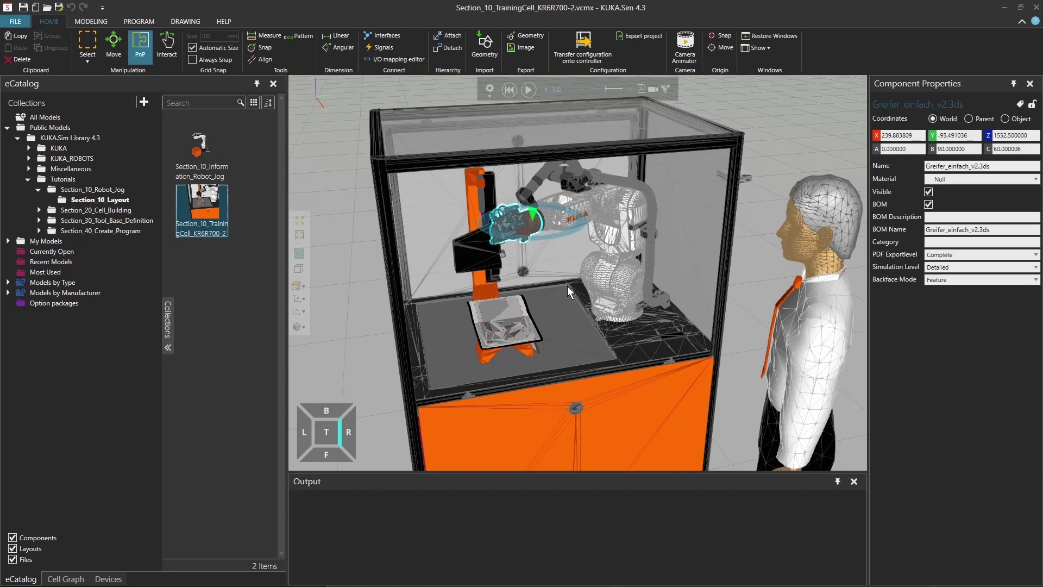
right_click_drag(527, 347, 511, 304)
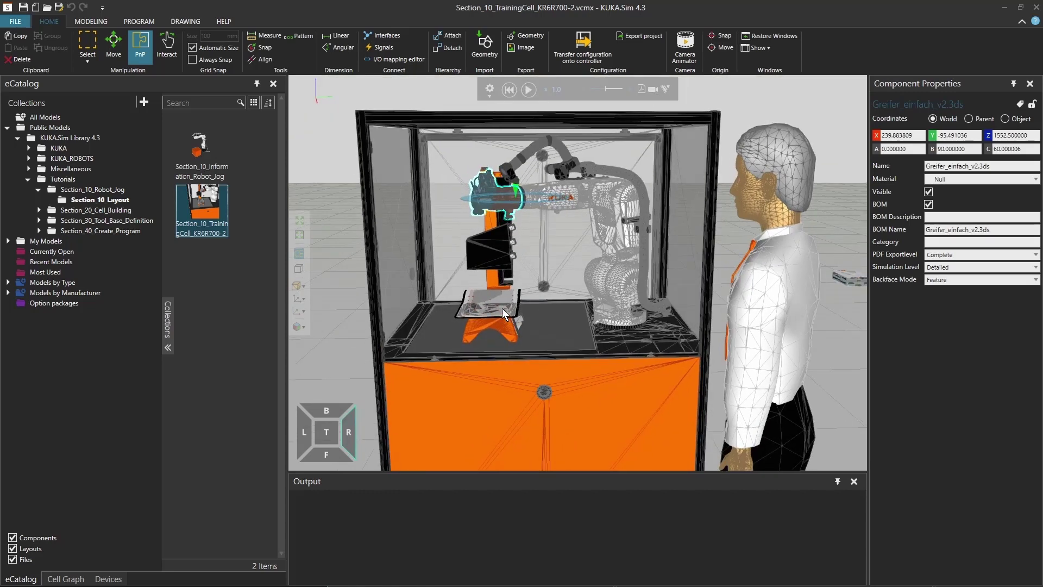
Step: Switch the cell to Face edges shaded rendering and orbit to a new angle
left_click(298, 288)
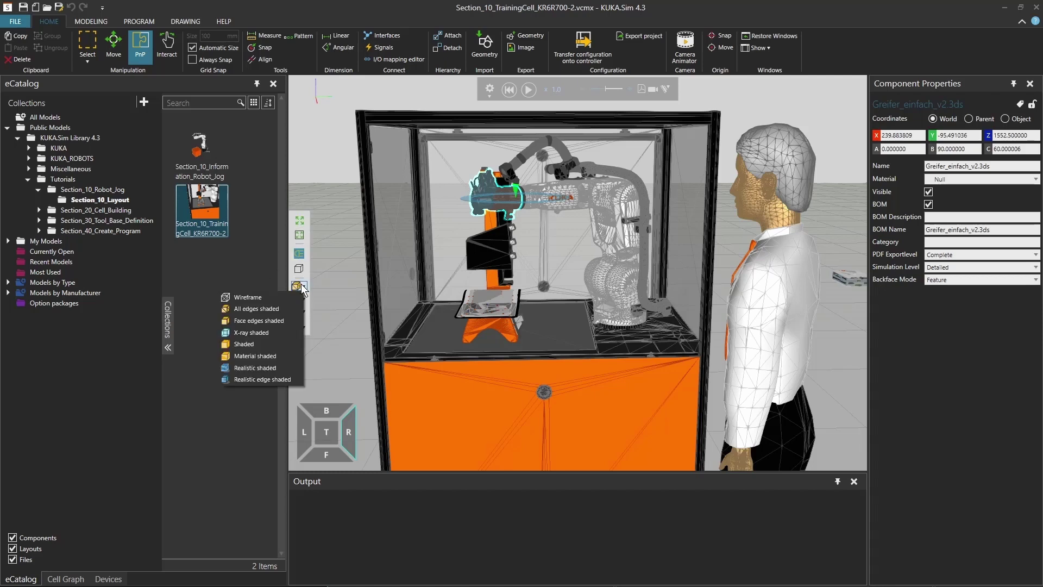
left_click(273, 321)
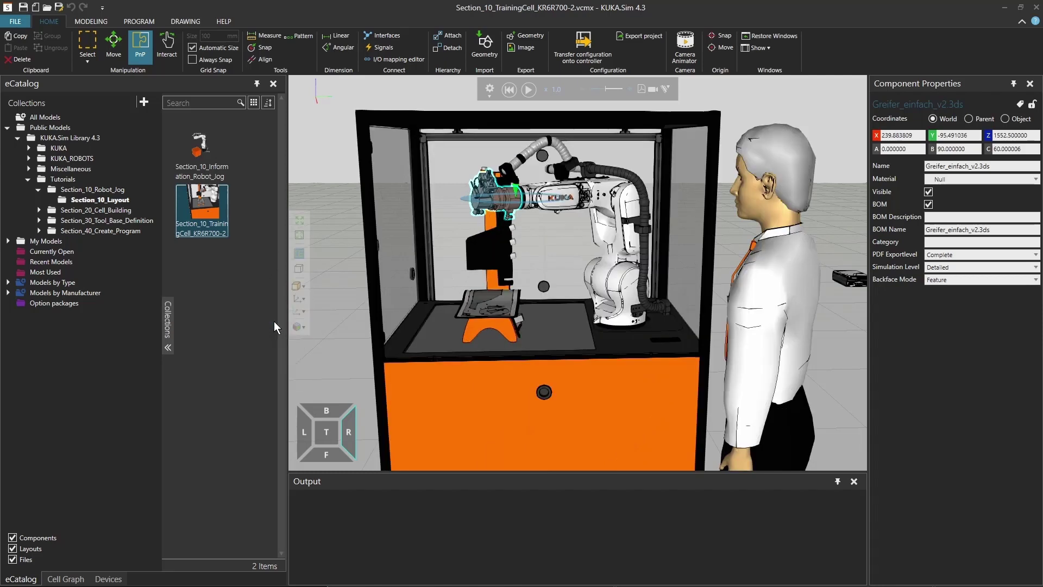
right_click_drag(563, 292, 587, 291)
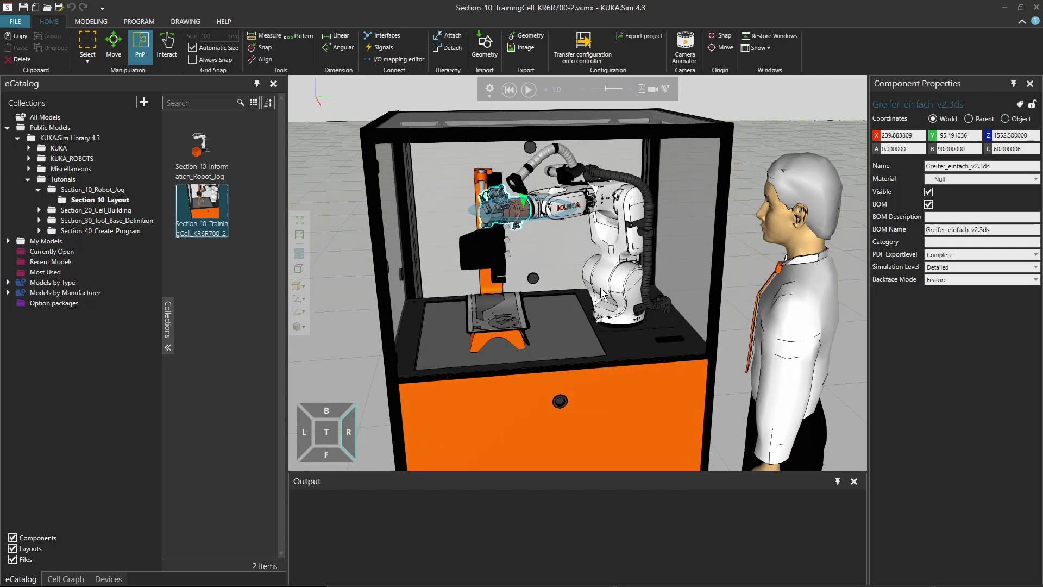
right_click_drag(603, 293, 530, 295)
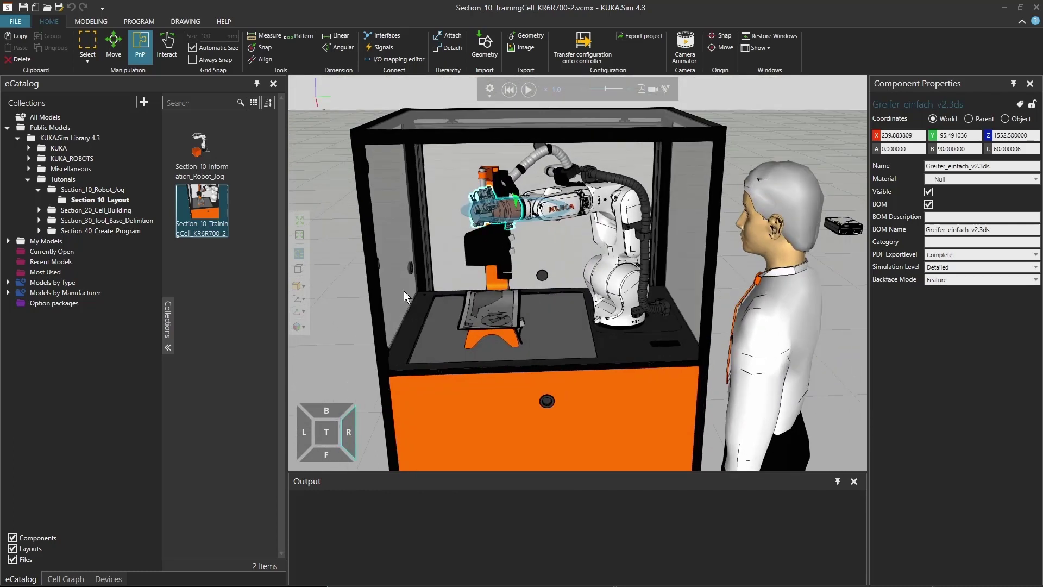
Step: Change the render mode to X-ray shaded to see inside the cabinet
left_click(305, 284)
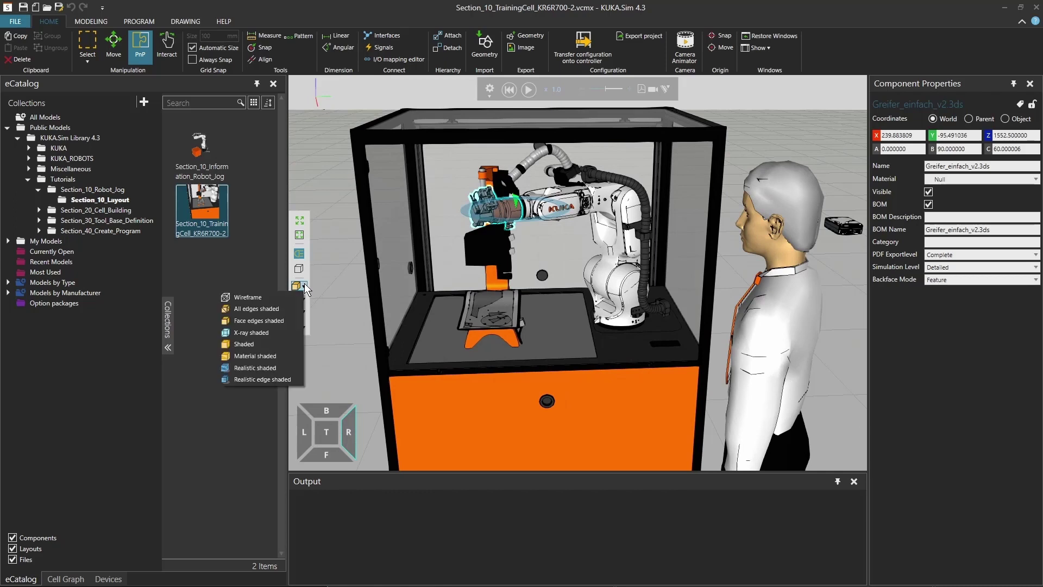
left_click(253, 332)
mouse_move(486, 344)
right_mouse_down()
mouse_move(495, 345)
mouse_move(438, 342)
mouse_move(431, 321)
mouse_move(514, 317)
mouse_move(542, 331)
mouse_move(622, 322)
right_mouse_up()
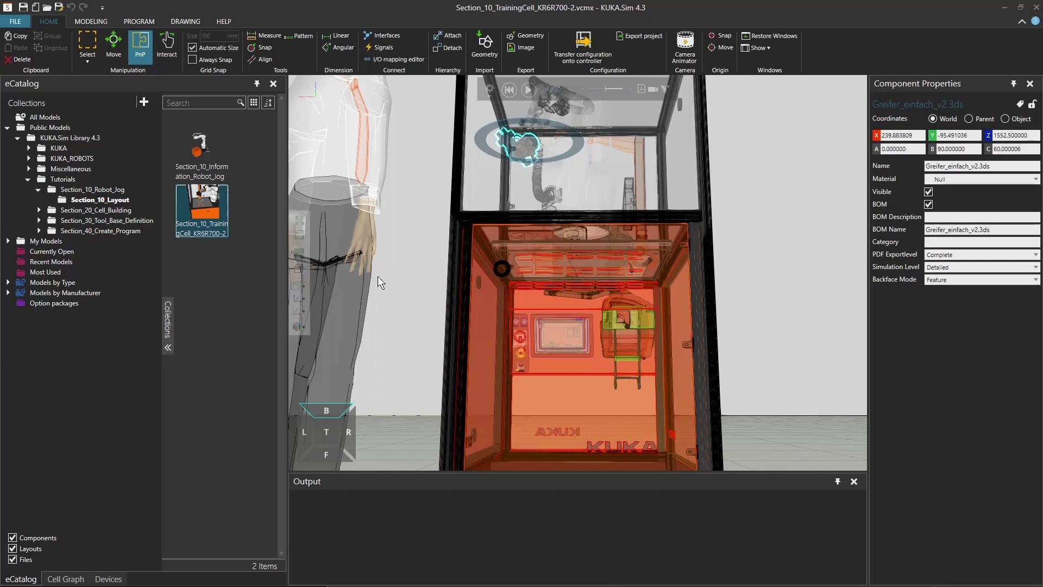
Step: Try Shaded and then Material shaded render modes, orbiting around the cell
left_click(305, 286)
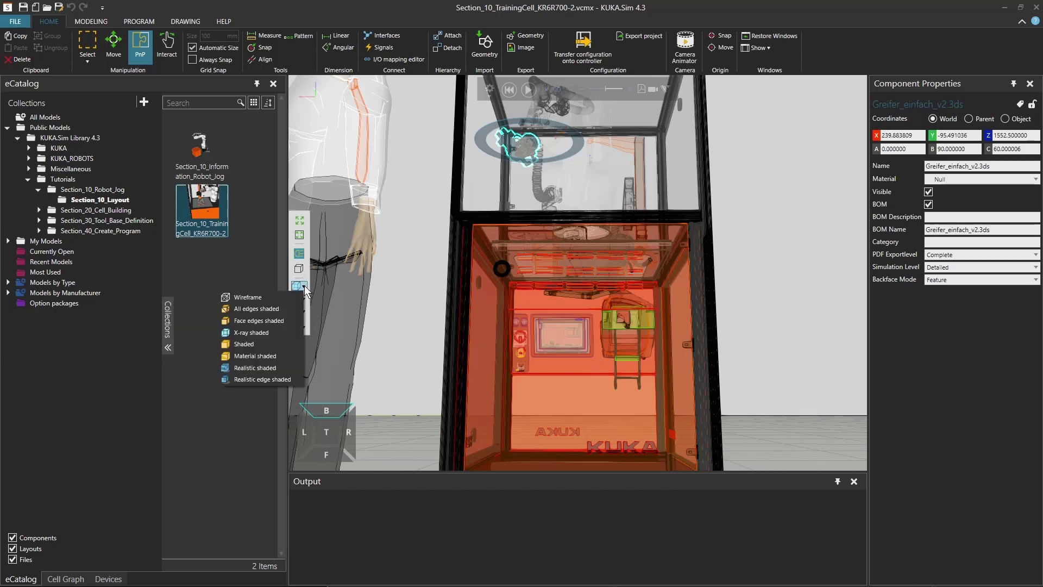
left_click(262, 344)
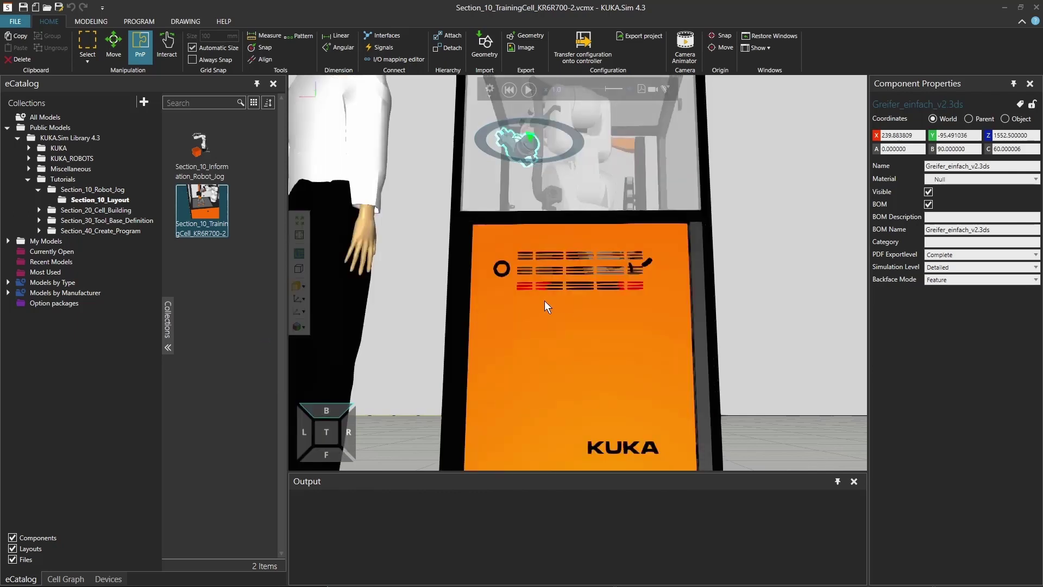
mouse_move(545, 301)
right_mouse_down()
mouse_move(584, 312)
mouse_move(601, 301)
right_mouse_up()
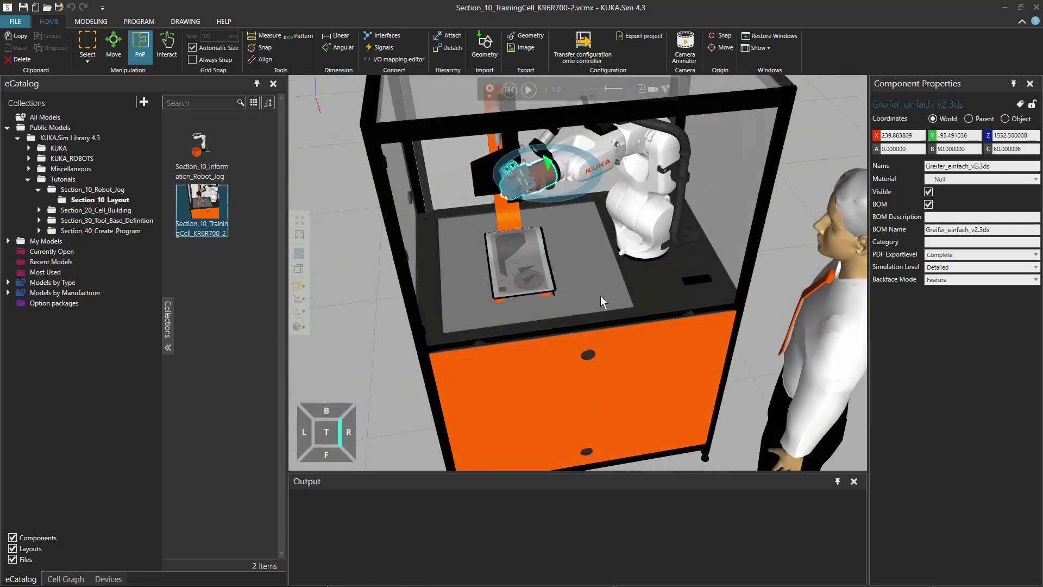
right_click_drag(648, 245, 732, 172)
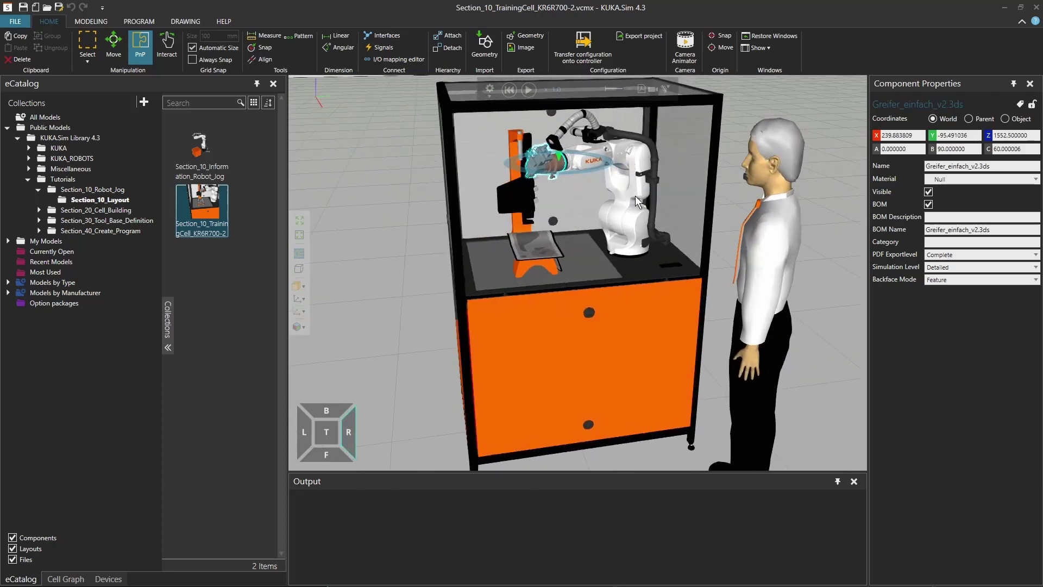
left_click(302, 286)
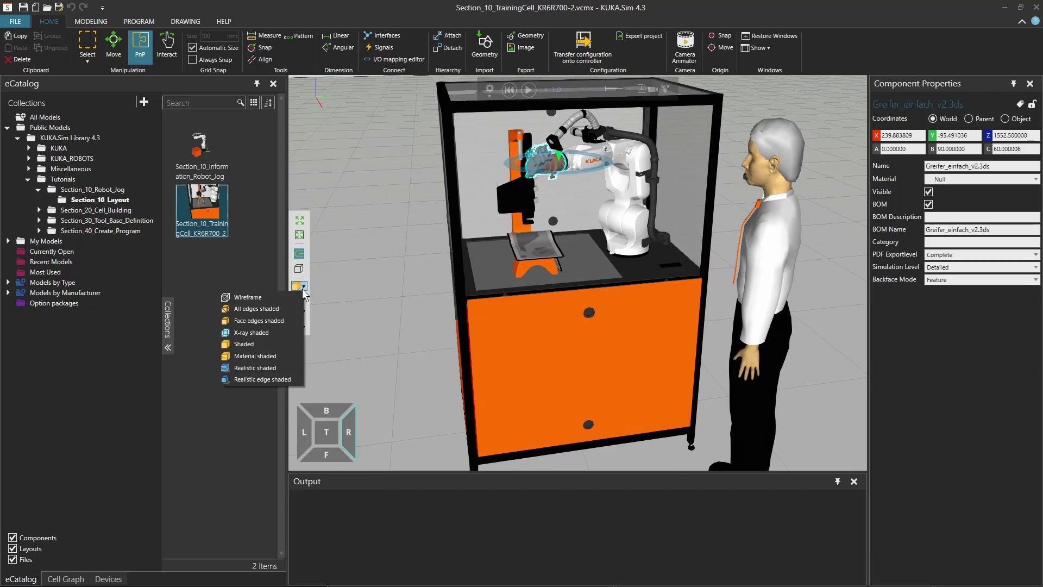
left_click(273, 356)
mouse_move(668, 243)
right_mouse_down()
mouse_move(677, 252)
mouse_move(639, 204)
mouse_move(634, 242)
right_mouse_up()
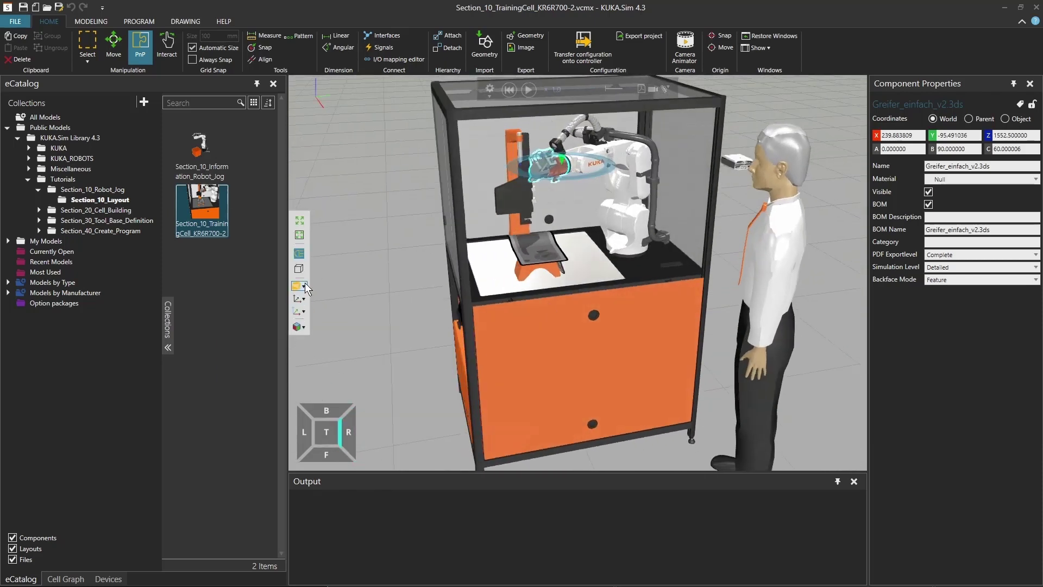
Step: Try Realistic shaded, then settle on Realistic edge shaded rendering
left_click(305, 285)
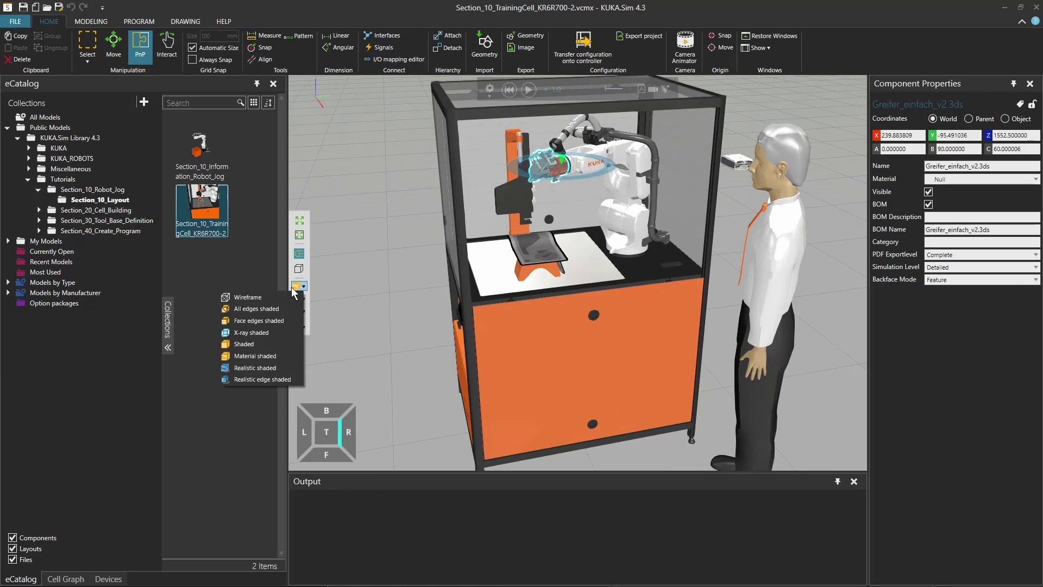
left_click(262, 370)
right_click_drag(531, 312, 719, 177)
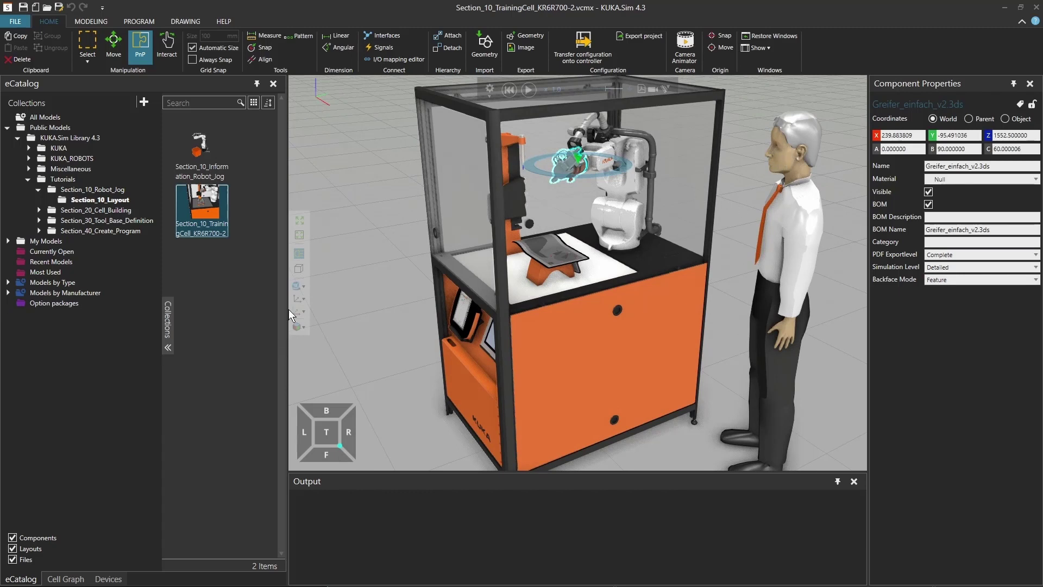
left_click(302, 288)
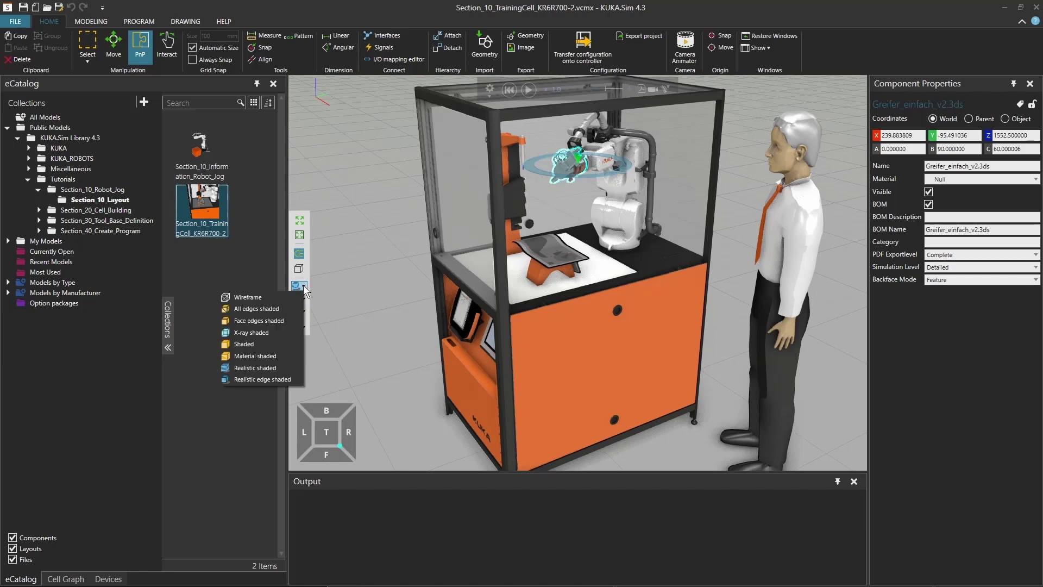
left_click(279, 383)
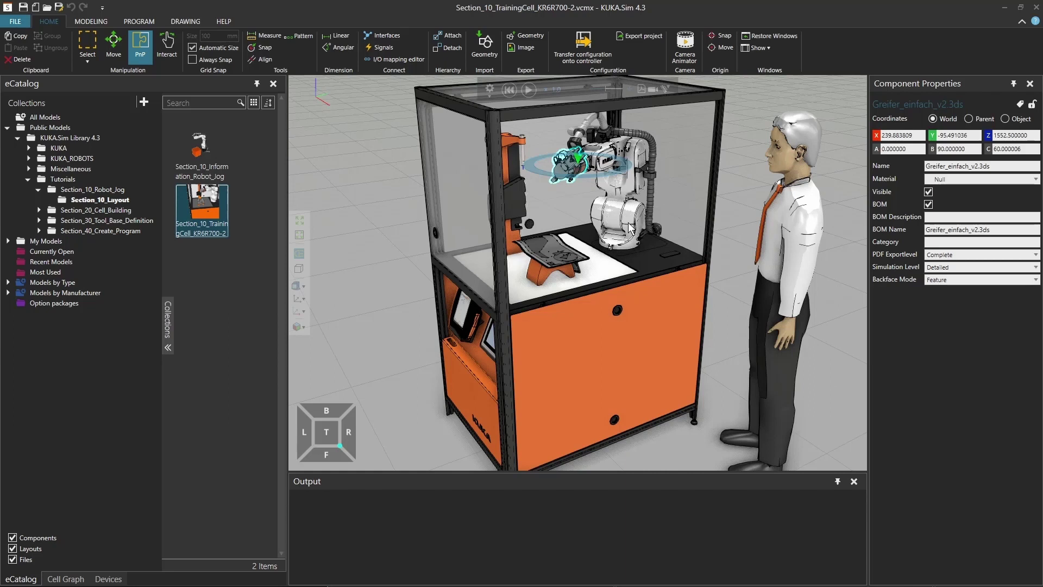
right_click_drag(628, 223, 618, 234)
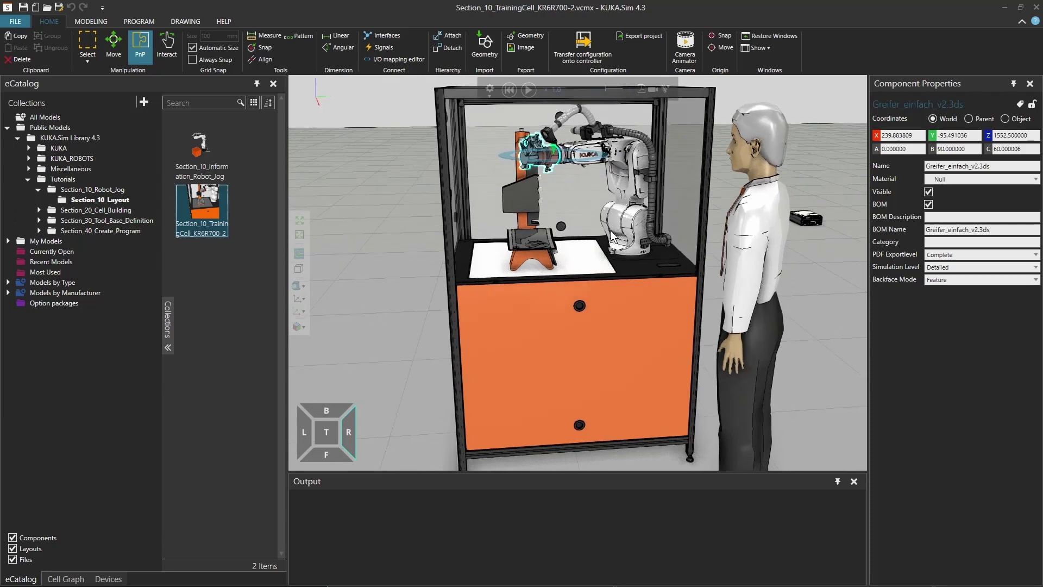
Step: Switch the cell to Face edges shaded rendering
left_click(303, 286)
left_click(258, 321)
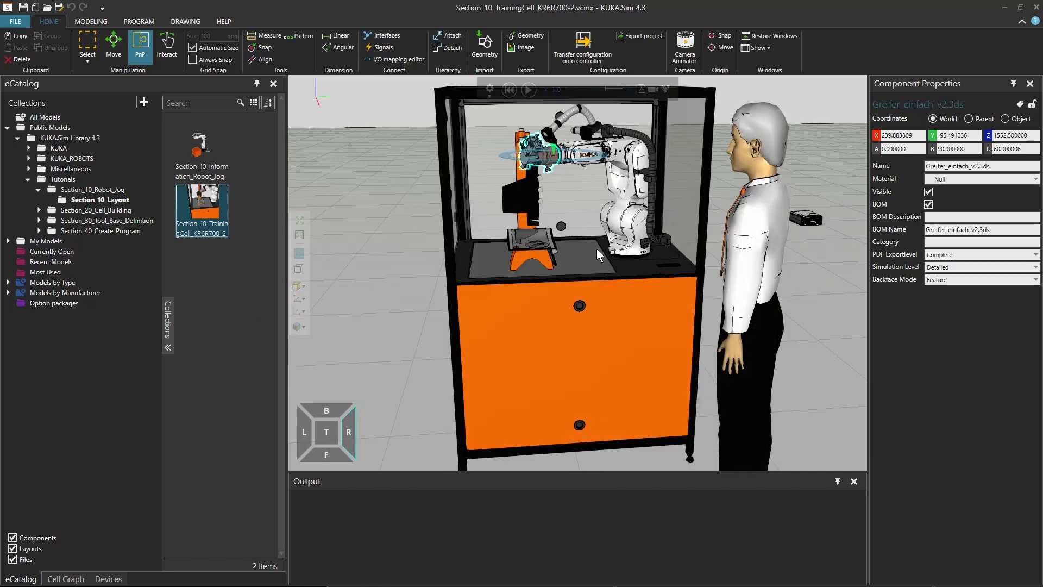
right_click_drag(597, 249, 517, 259)
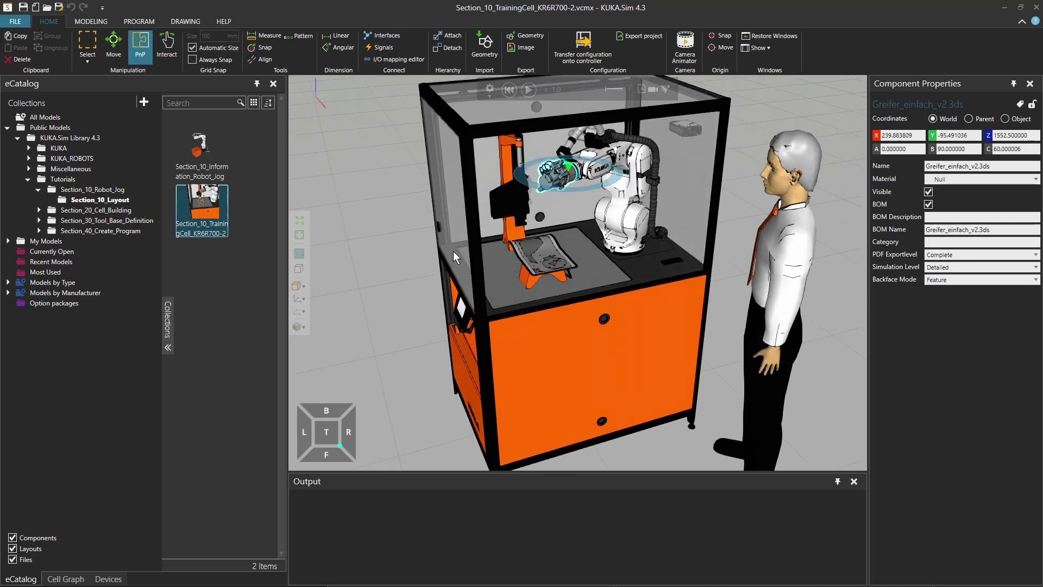
Step: Turn on frame display to show frame axes and labels across the cell
left_click(298, 299)
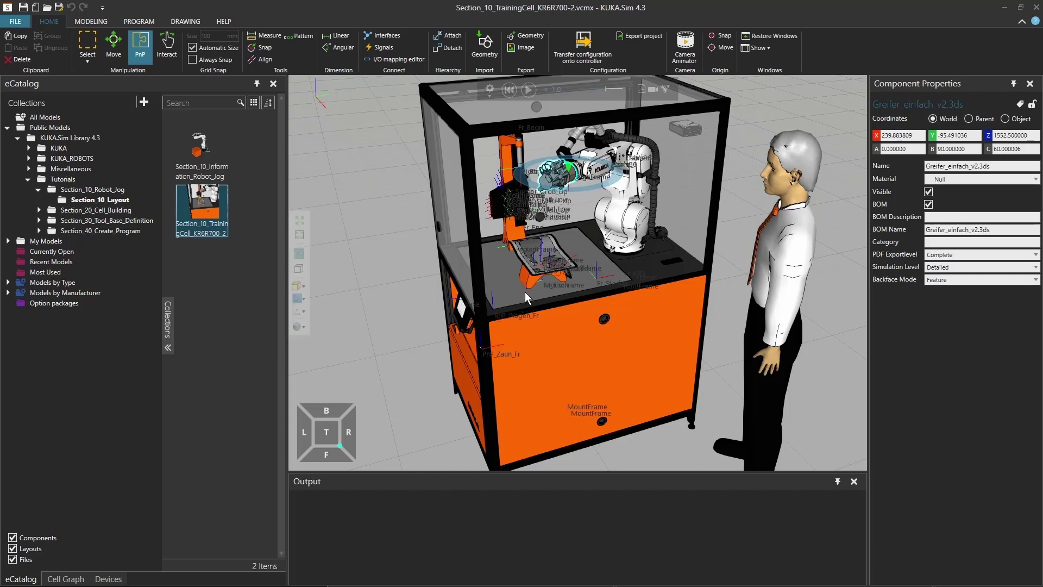
mouse_move(525, 292)
right_mouse_down()
mouse_move(512, 285)
mouse_move(550, 283)
mouse_move(538, 286)
right_mouse_up()
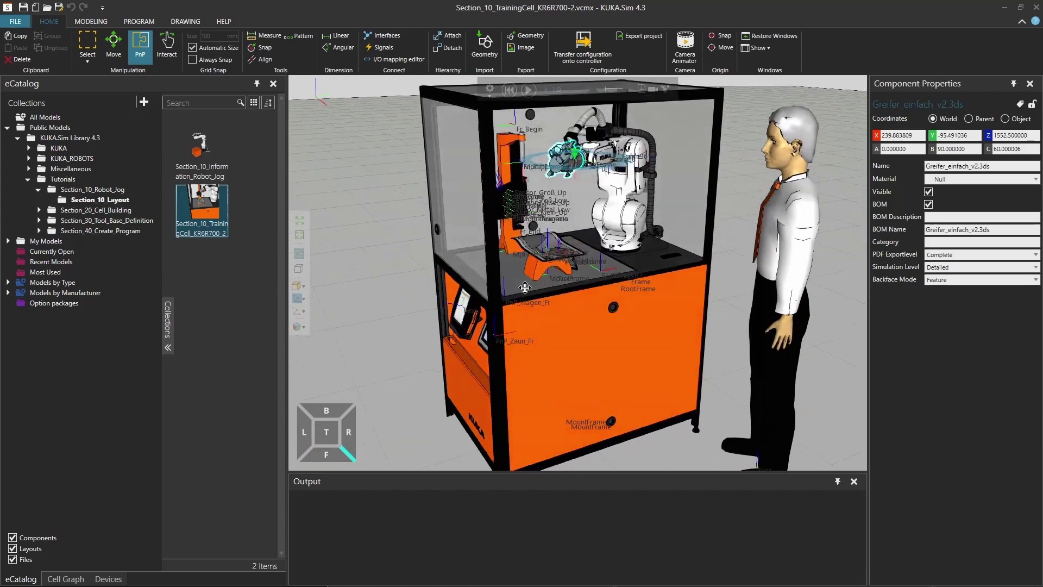
right_click_drag(525, 288, 541, 318)
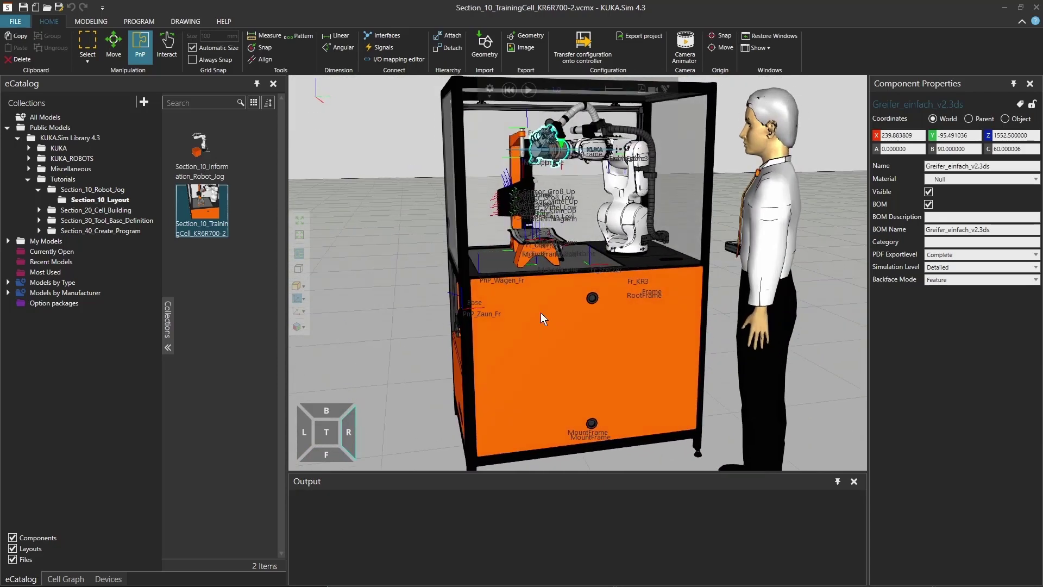
left_click(590, 263)
right_click_drag(587, 263, 582, 290)
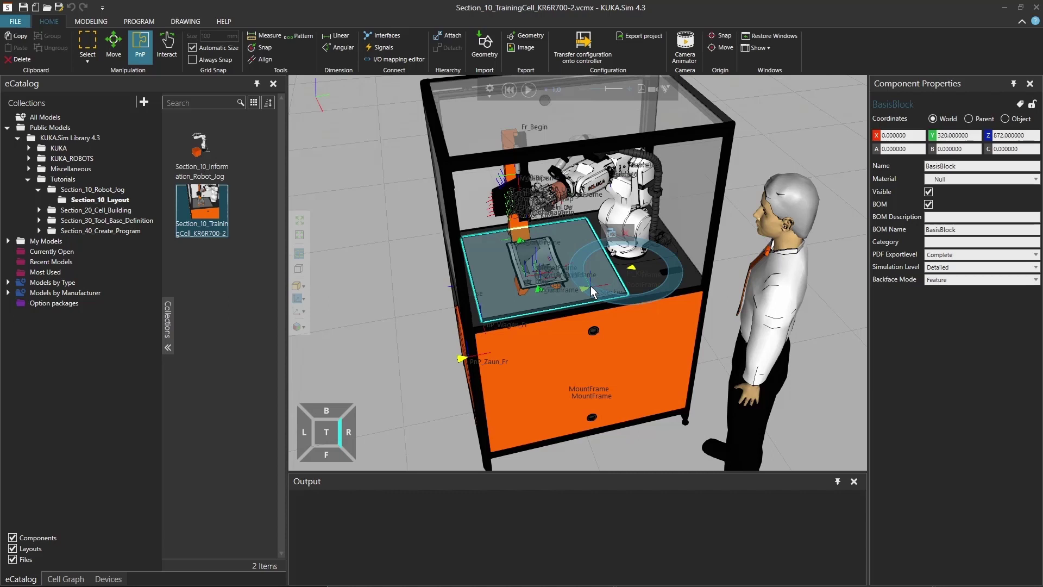
right_click_drag(551, 312, 380, 296)
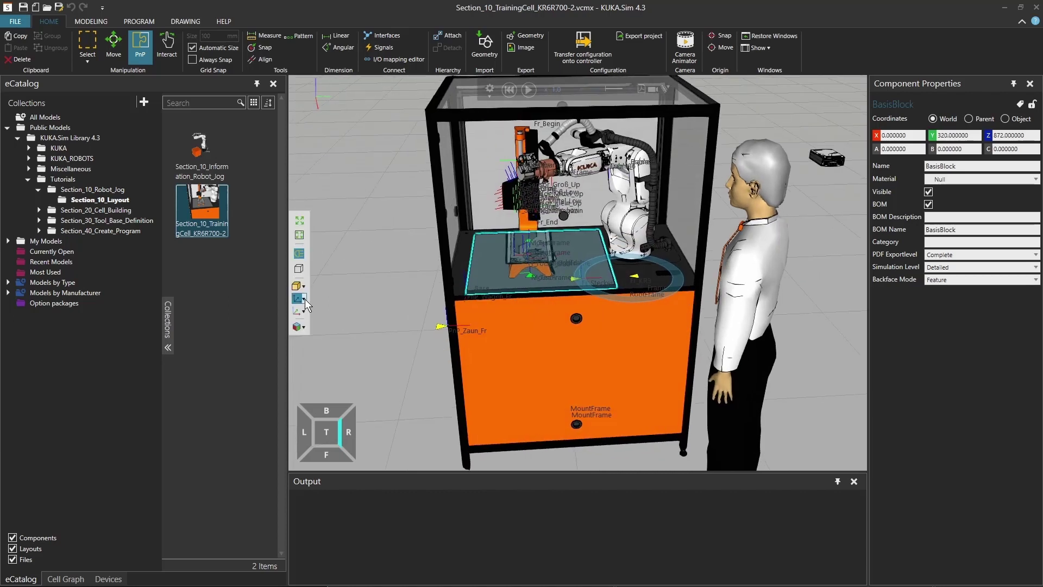
Step: Toggle Robot Bases, Tools, World Frames and Positions in the Frame Types list
left_click(305, 299)
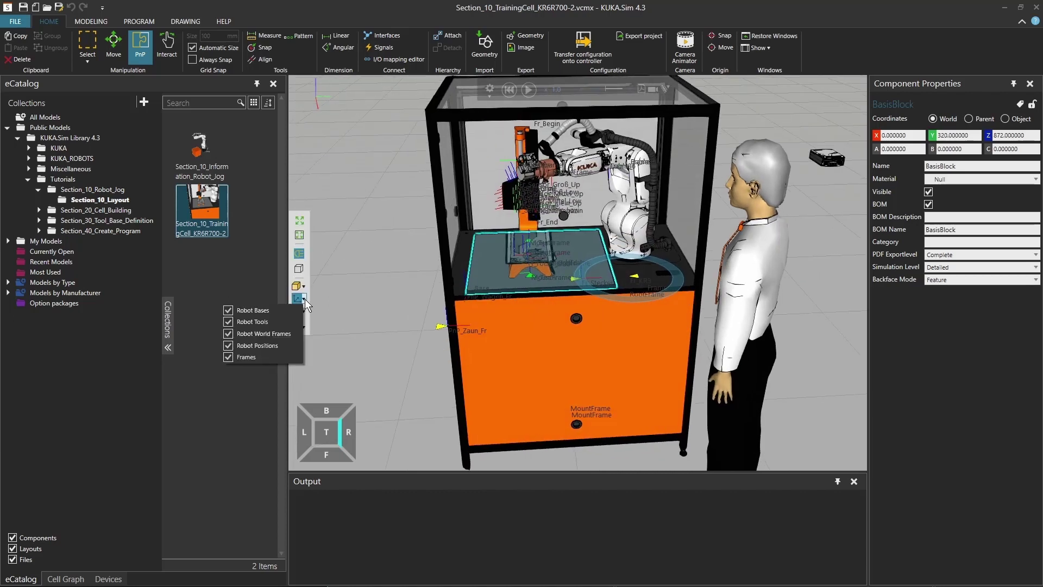
left_click(230, 310)
left_click(229, 322)
left_click(229, 333)
left_click(229, 346)
left_click(396, 337)
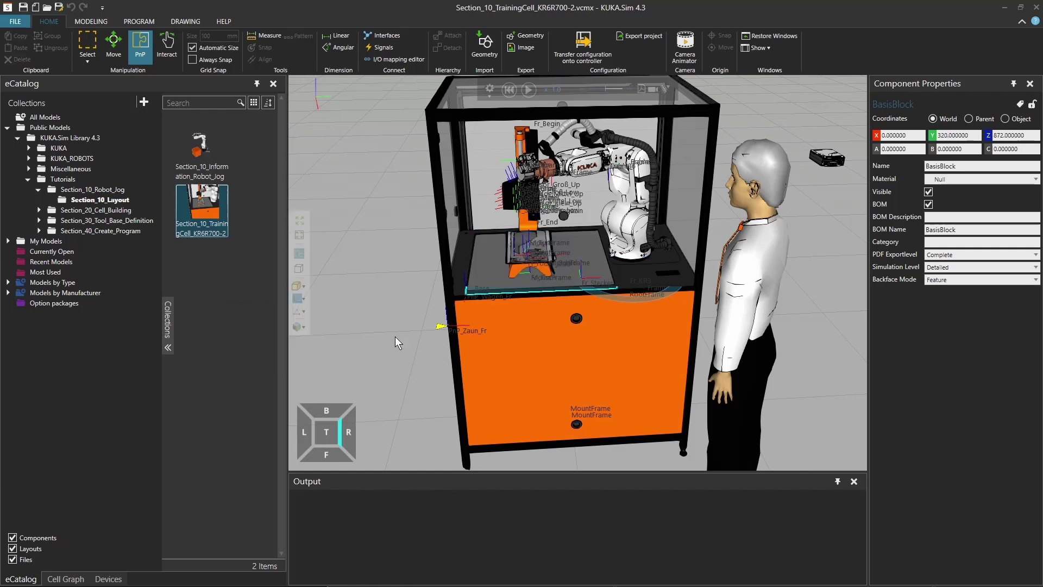
mouse_move(396, 337)
right_mouse_down()
mouse_move(424, 320)
mouse_move(396, 324)
mouse_move(413, 330)
right_mouse_up()
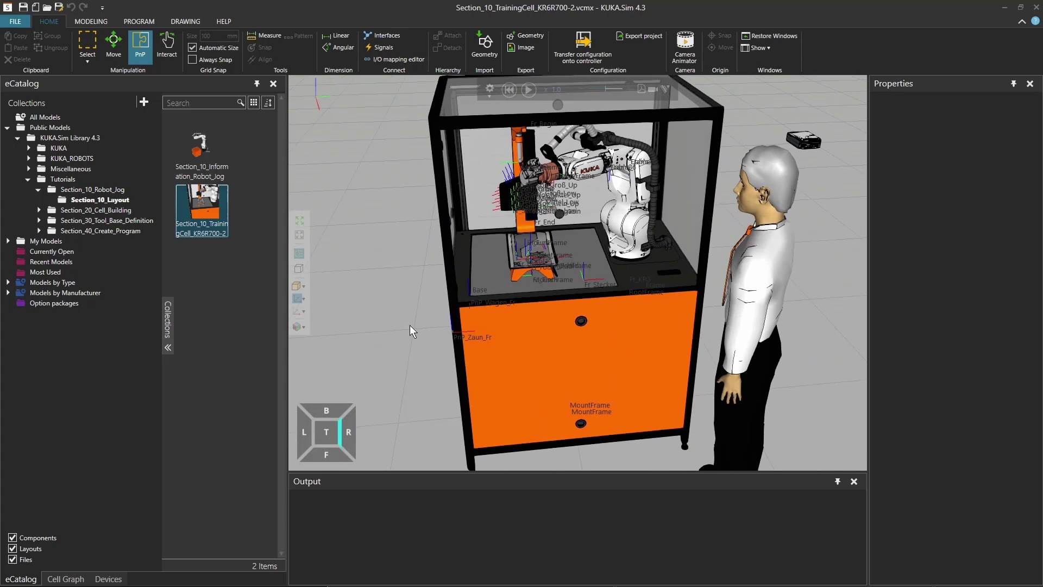
Step: Re-enable Robot Bases and Robot Tools frames and hide the general Frames
left_click(304, 300)
left_click(228, 311)
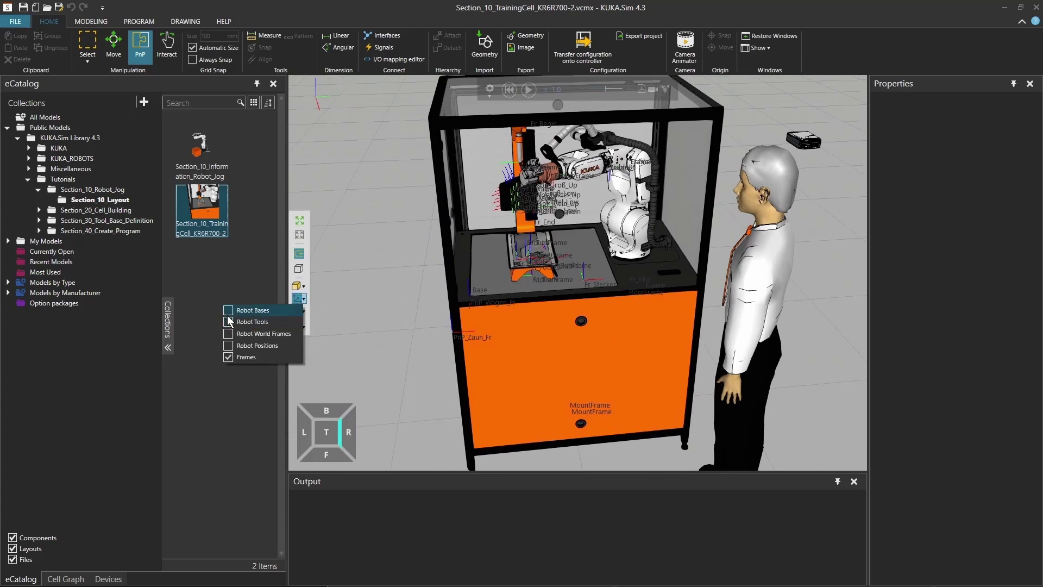
left_click(229, 322)
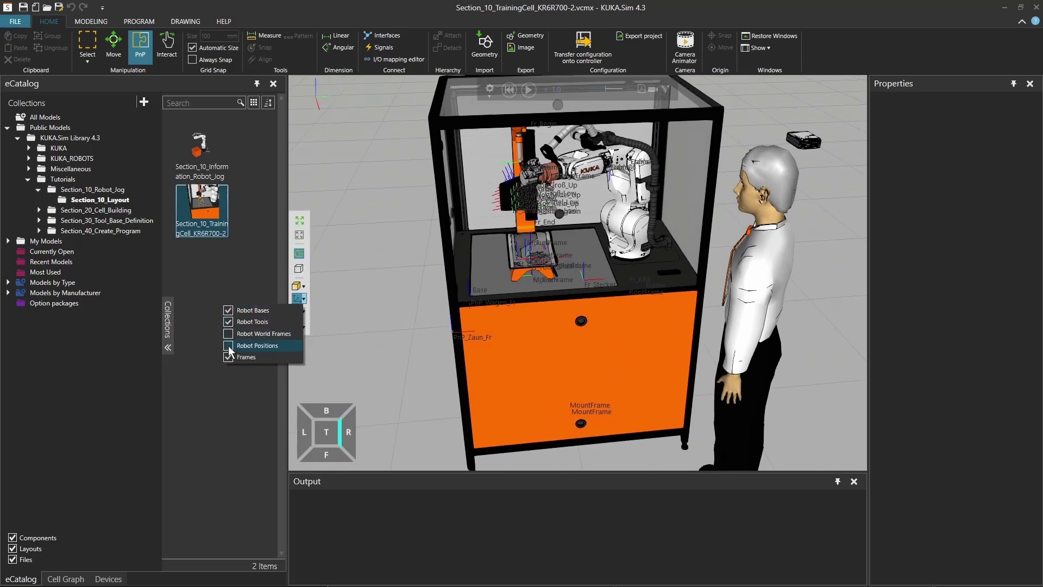
left_click(228, 357)
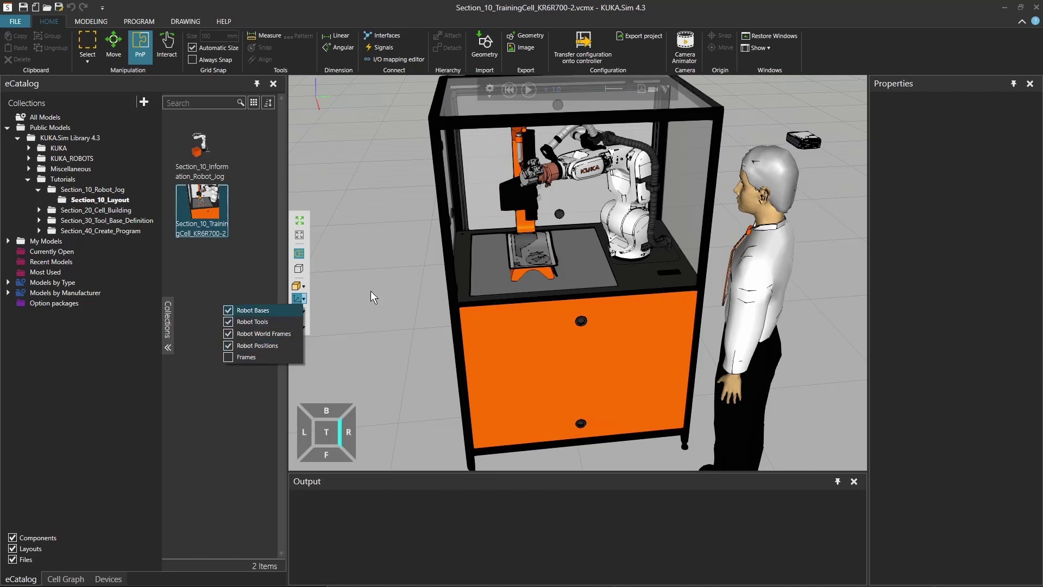
right_click_drag(381, 288, 413, 255)
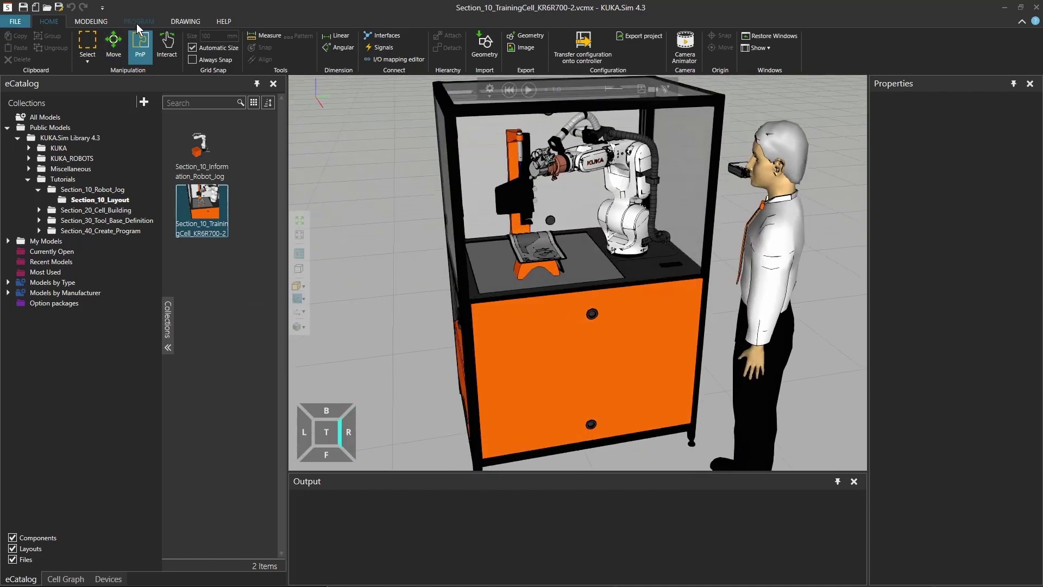
Step: Switch to the robot programming workspace and select the robot for editing
left_click(138, 22)
left_click(633, 175)
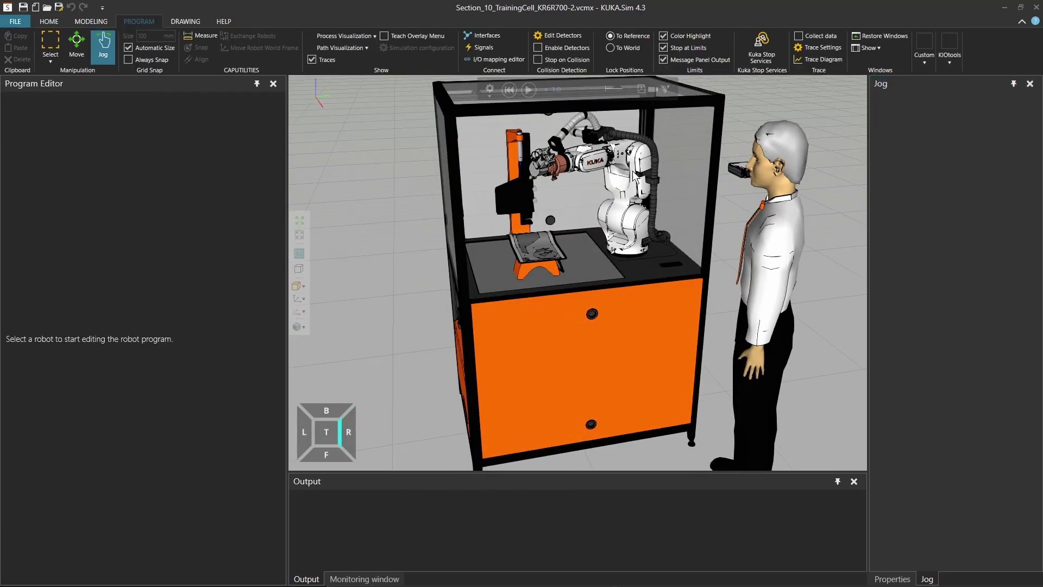
left_click(635, 187)
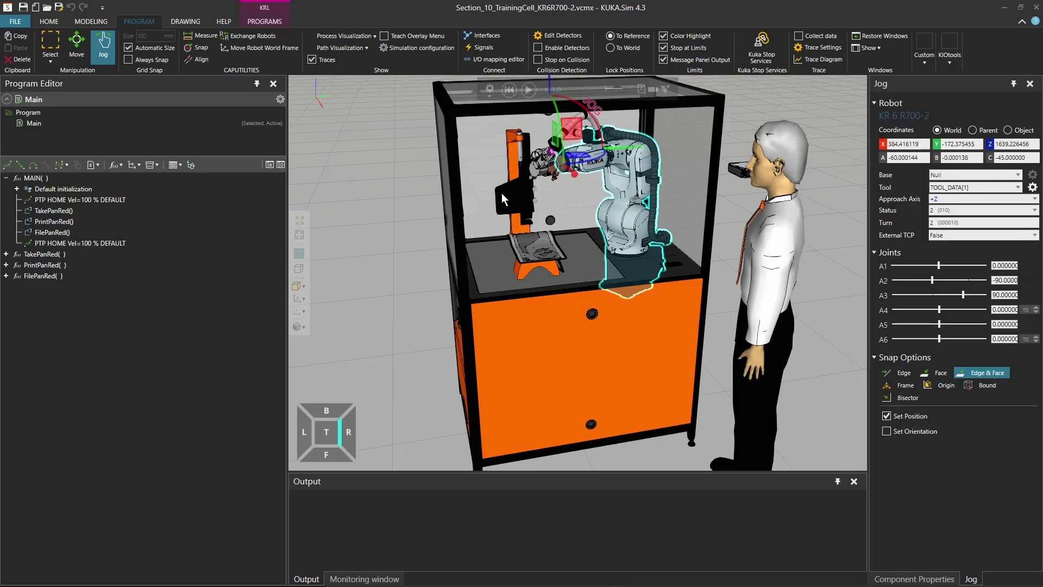
Step: Uncheck Frames in Frame Types to hide general frames, viewed from an oblique angle
left_click(300, 298)
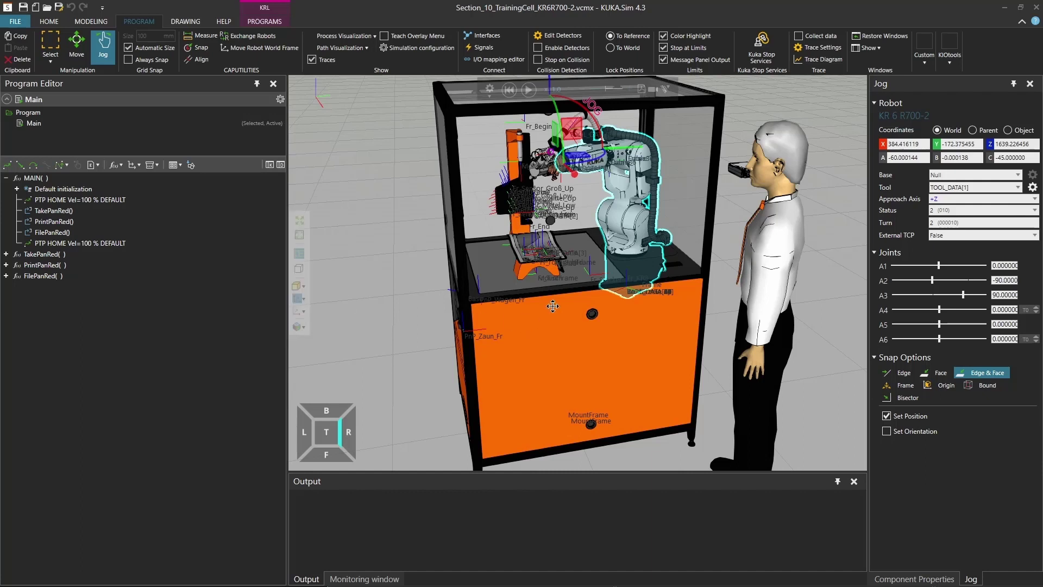
right_click_drag(549, 303, 623, 294)
left_click(304, 299)
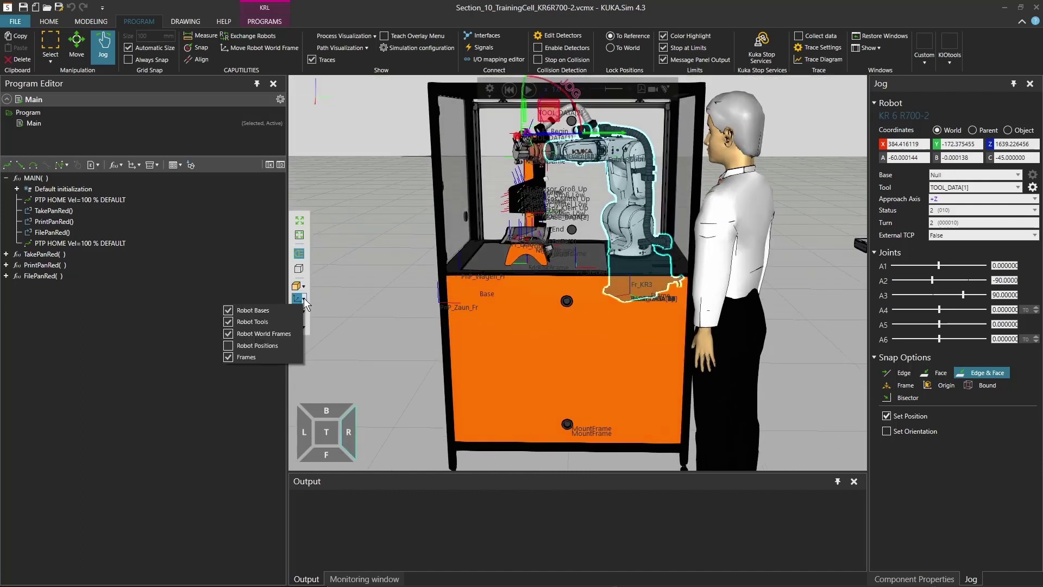
left_click(247, 358)
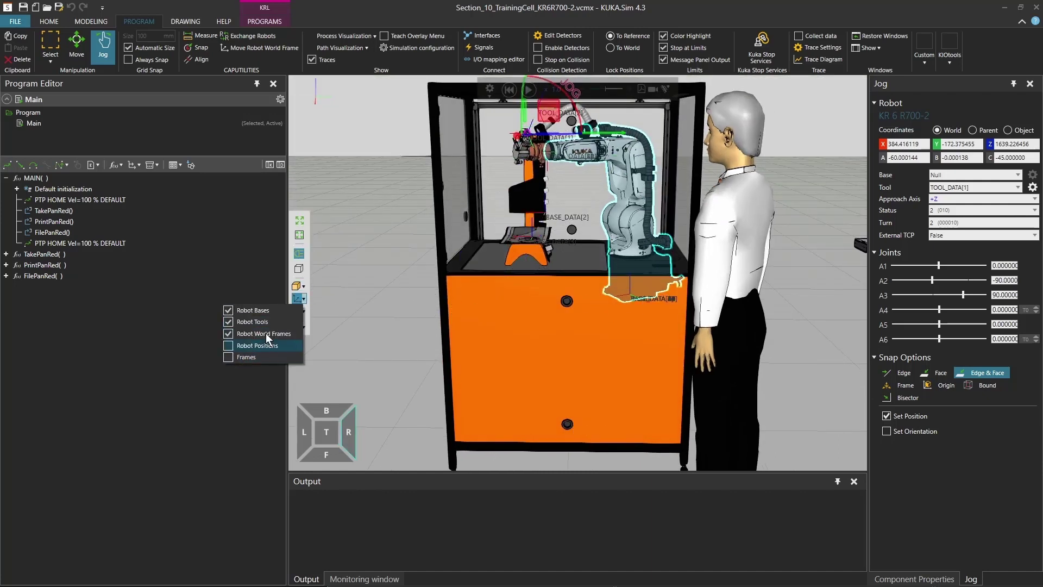
right_click_drag(549, 304, 572, 223)
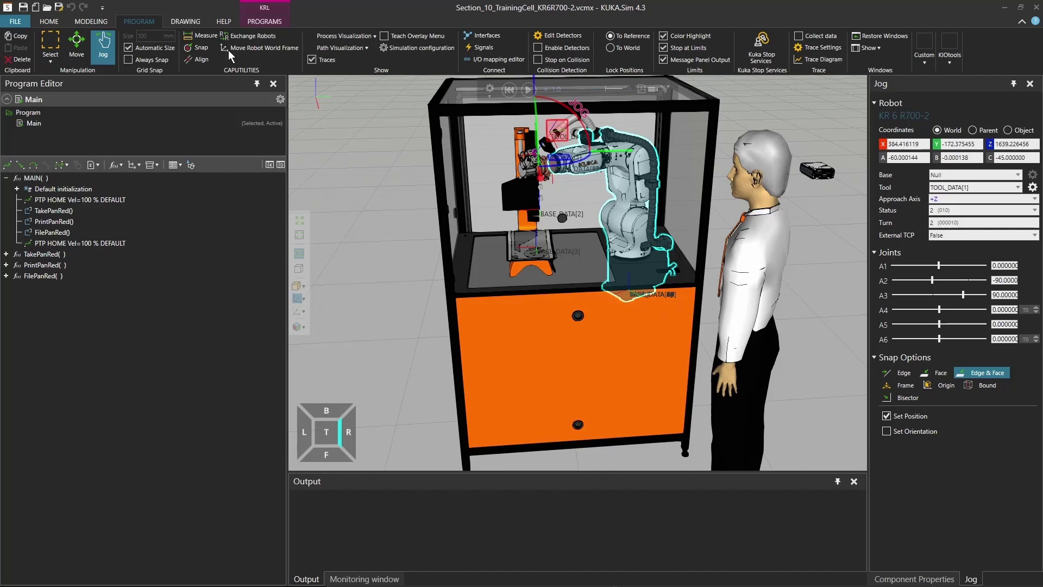
Step: On the HOME tab, hide the frames' X, Y and Z axes in frame display options
left_click(50, 22)
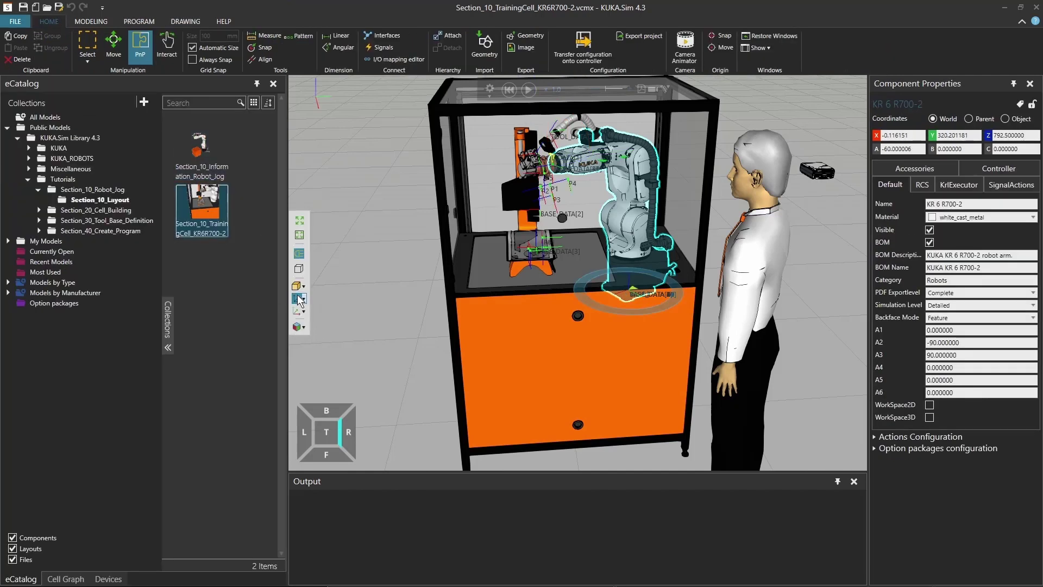
left_click(304, 310)
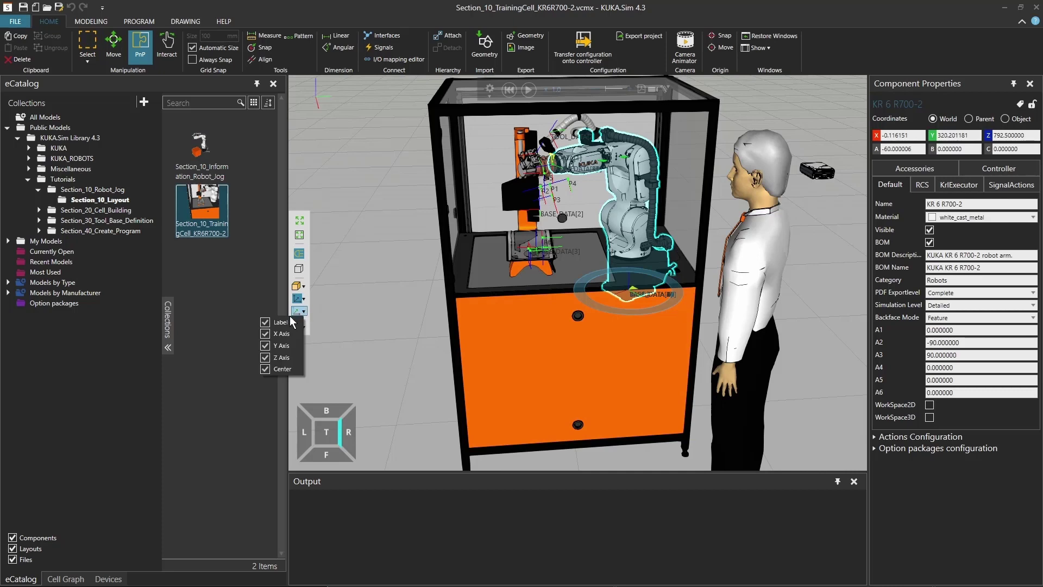
left_click(268, 334)
left_click(268, 345)
left_click(269, 357)
Step: Show the Z, Y and X axes again and enable Label to show P1–P4 names
left_click(266, 357)
left_click(266, 345)
left_click(266, 334)
left_click(266, 322)
mouse_move(468, 249)
right_mouse_down()
mouse_move(502, 231)
mouse_move(465, 253)
right_mouse_up()
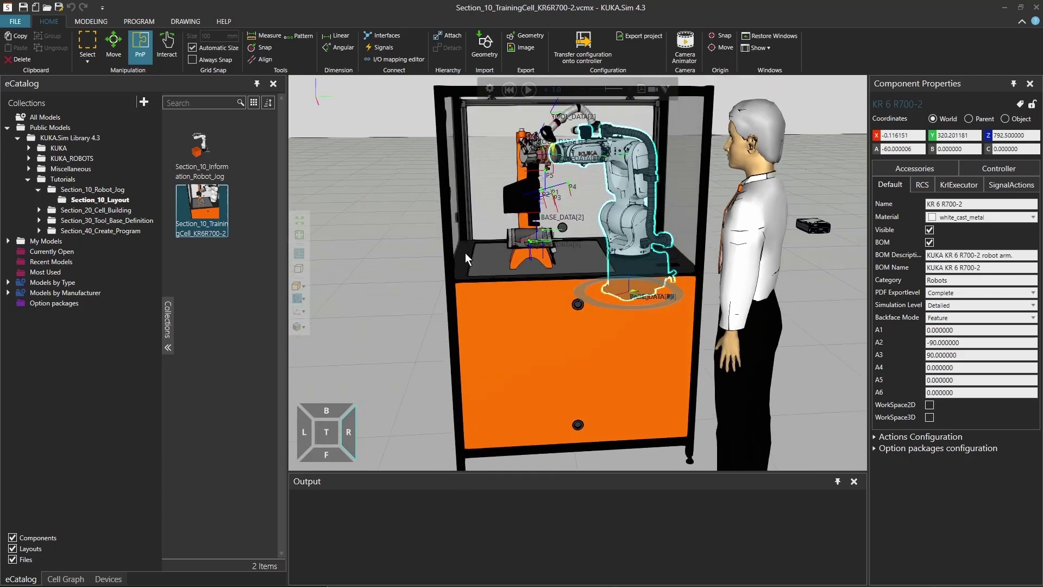
Step: Save the full-cell camera as View in View Editor, then zoom onto the fixture table
left_click(301, 327)
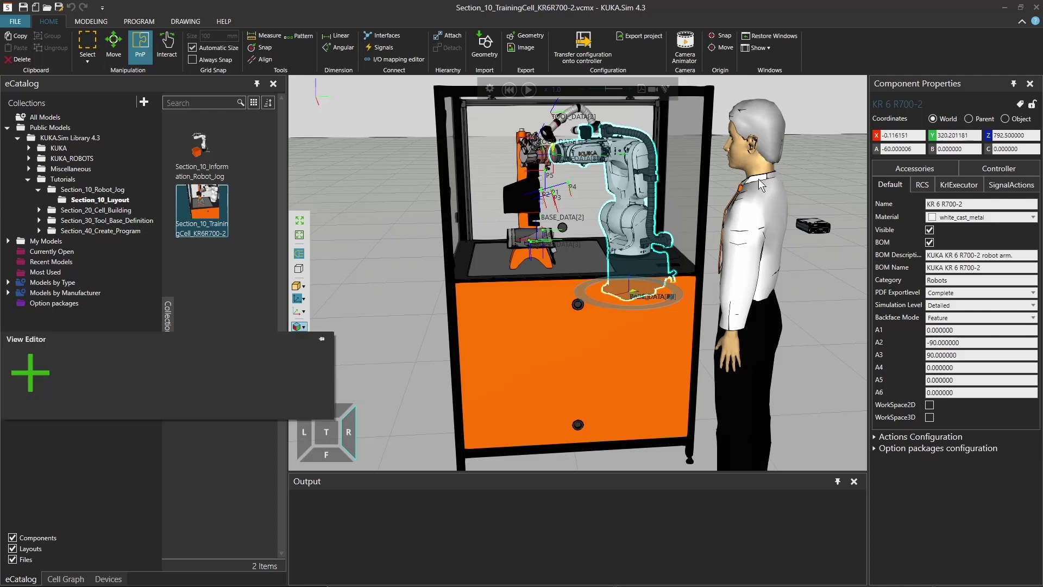
left_click(29, 373)
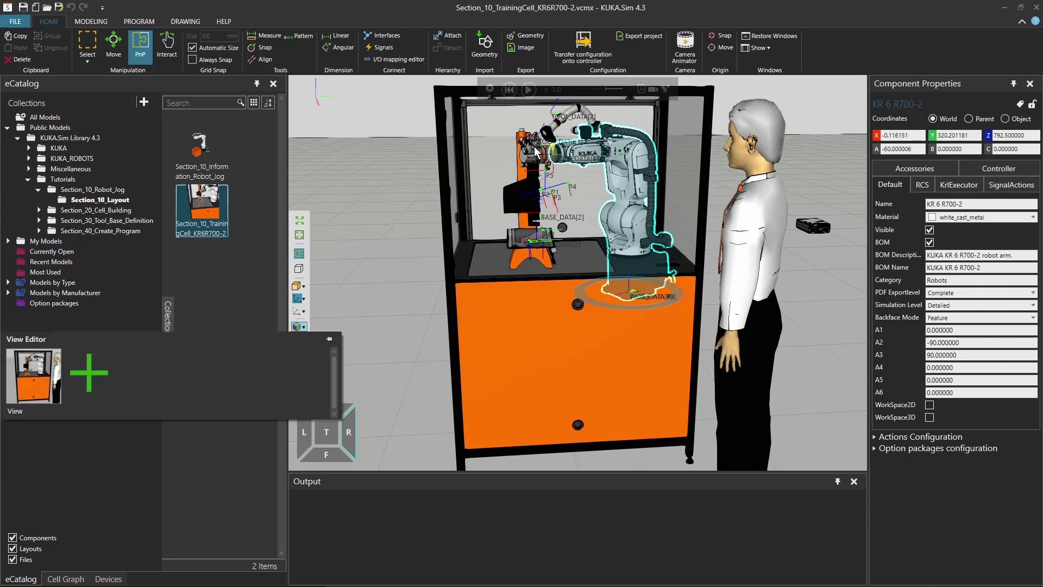
double_click(580, 243)
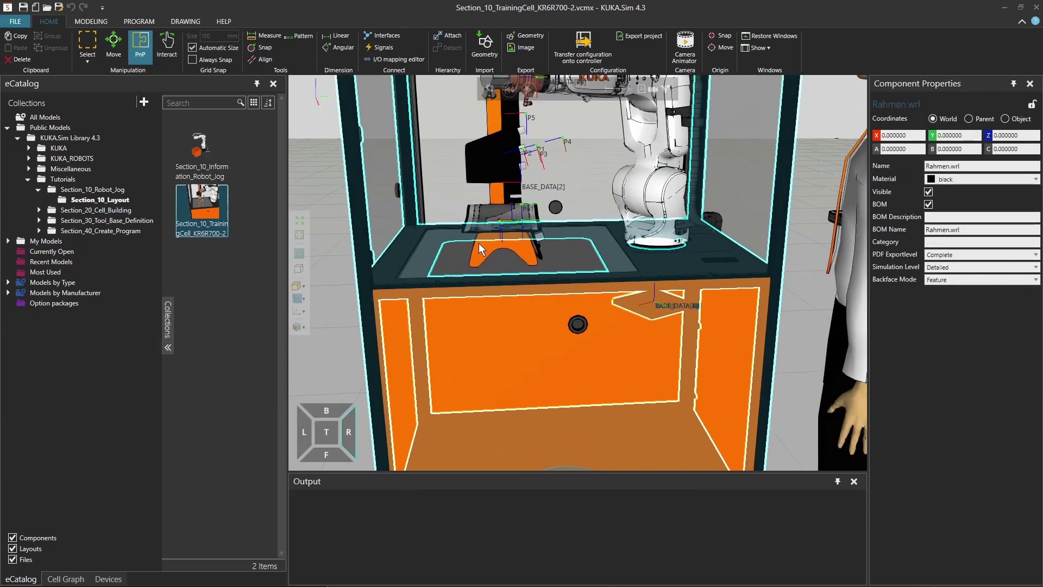
scroll(501, 262, "up", 5)
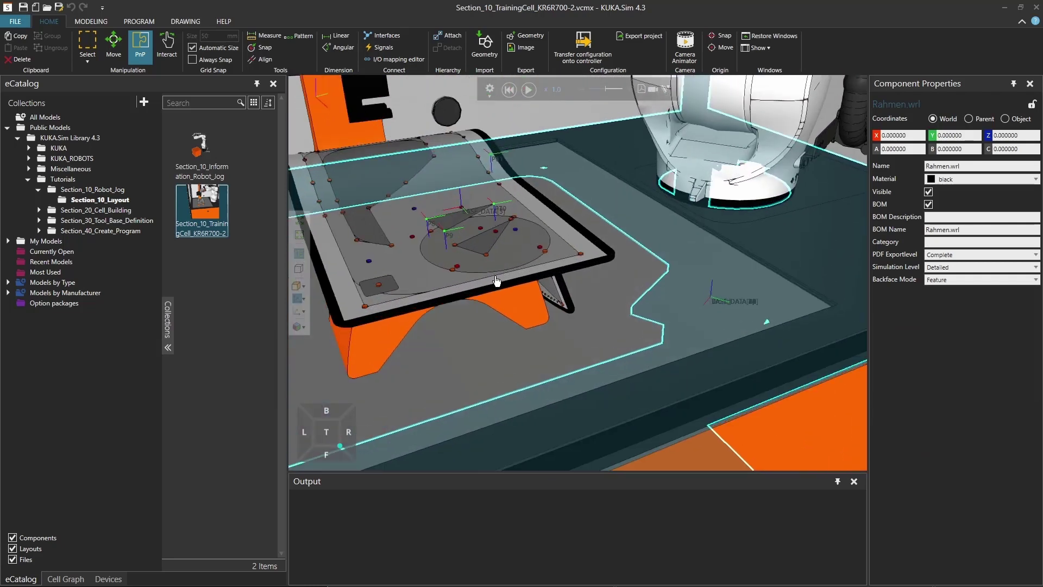
scroll(573, 341, "up", 2)
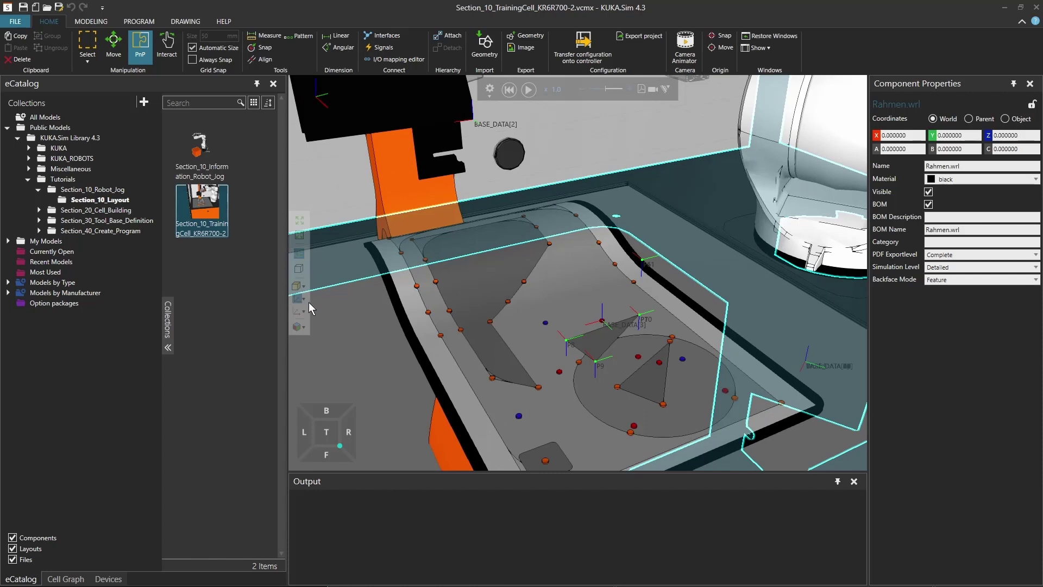
Step: Save the fixture close-up as View2, then switch back and forth between View and View2
left_click(305, 327)
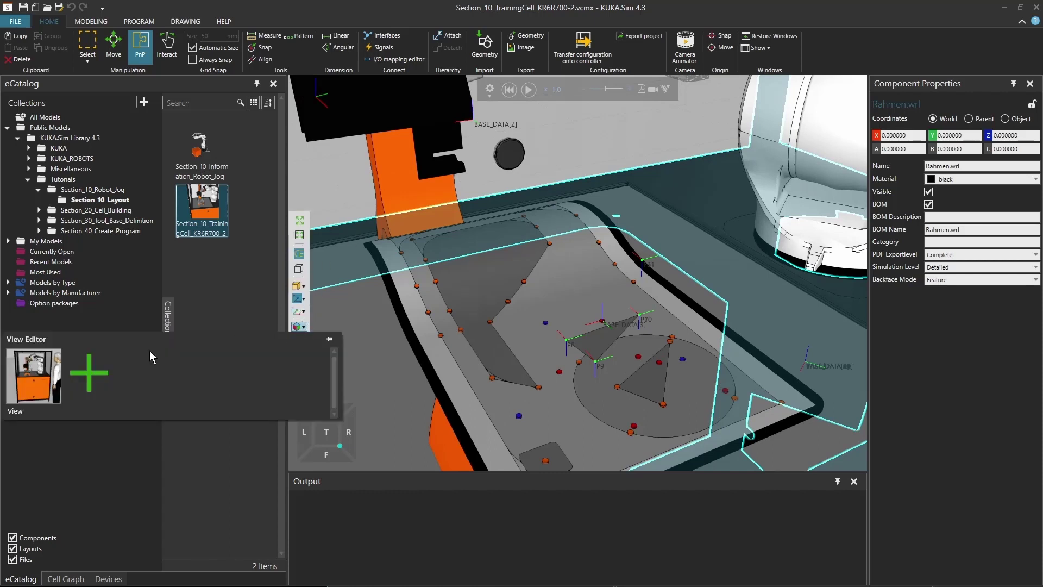
left_click(83, 373)
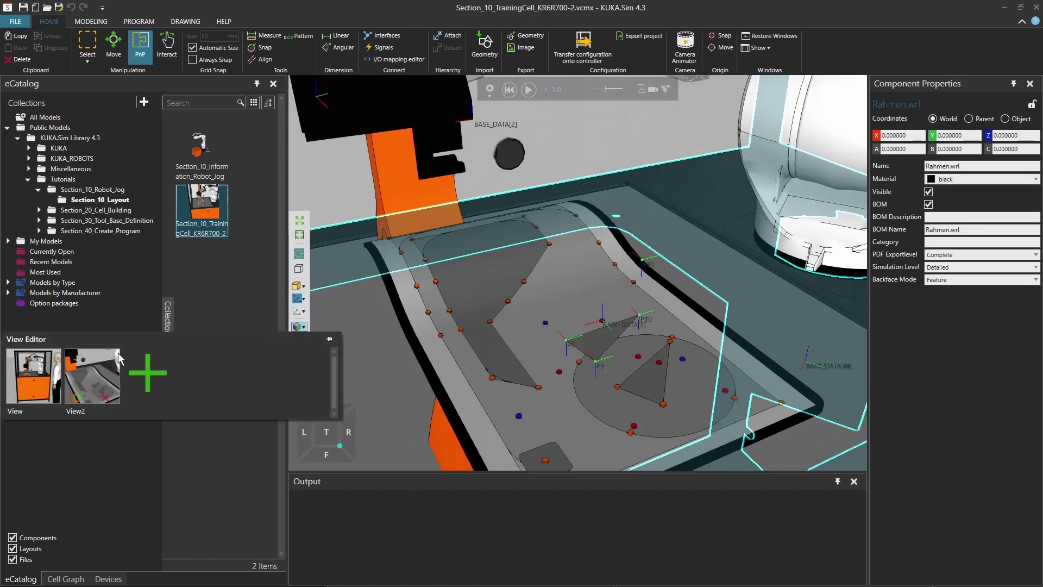
left_click(24, 366)
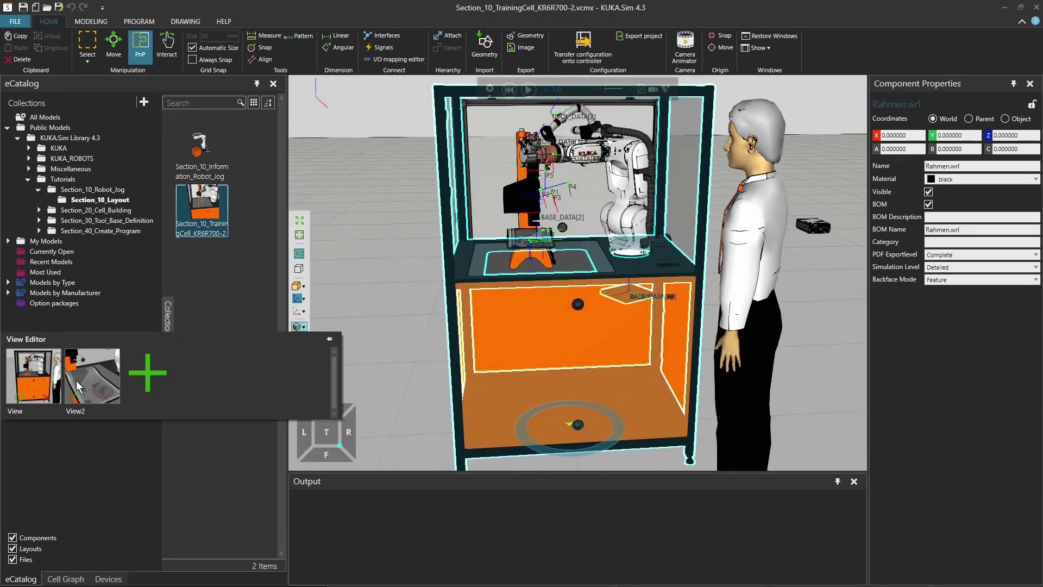
left_click(84, 367)
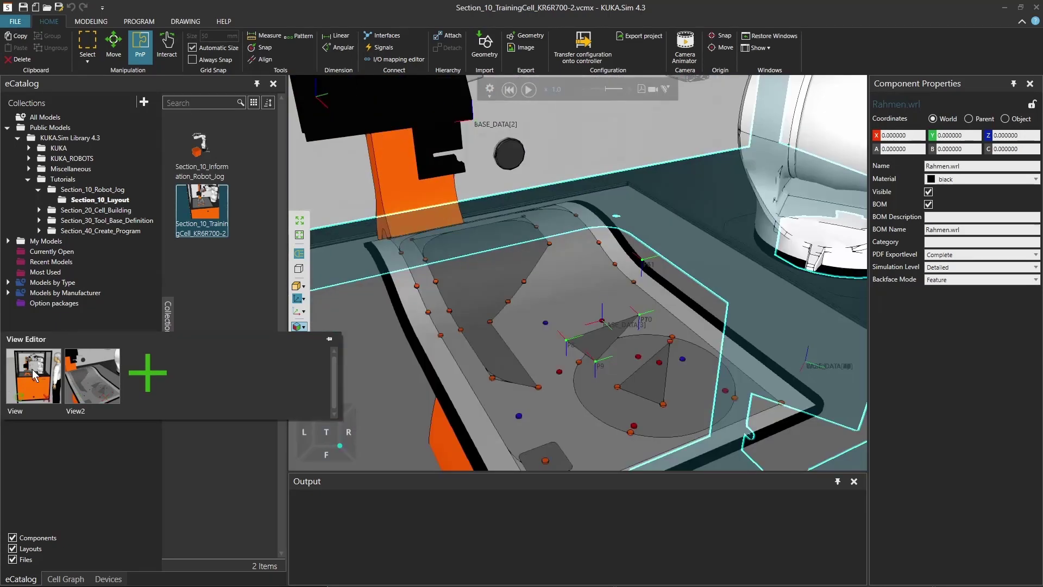
left_click(90, 372)
left_click(91, 372)
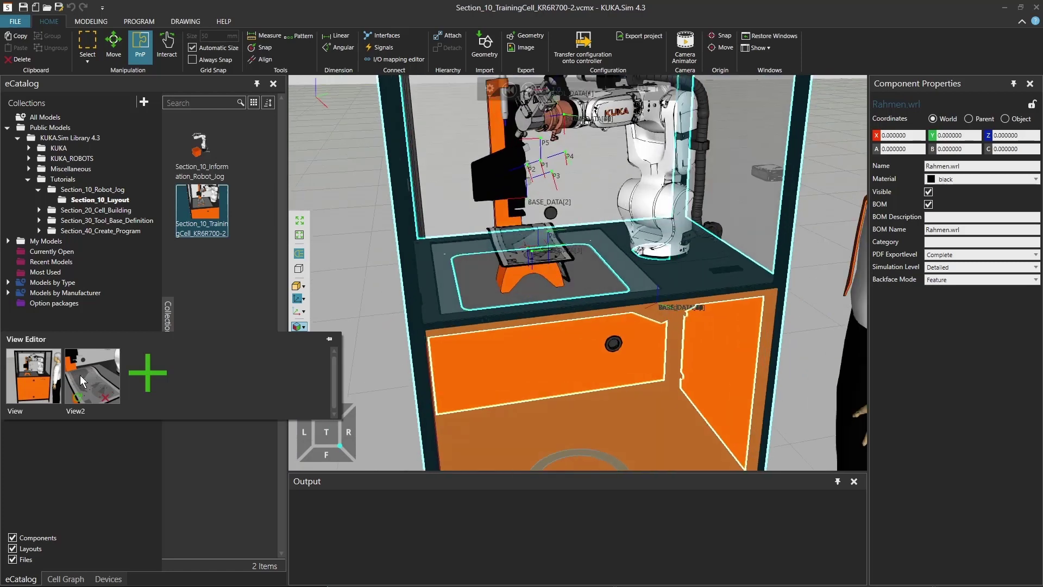
left_click(24, 368)
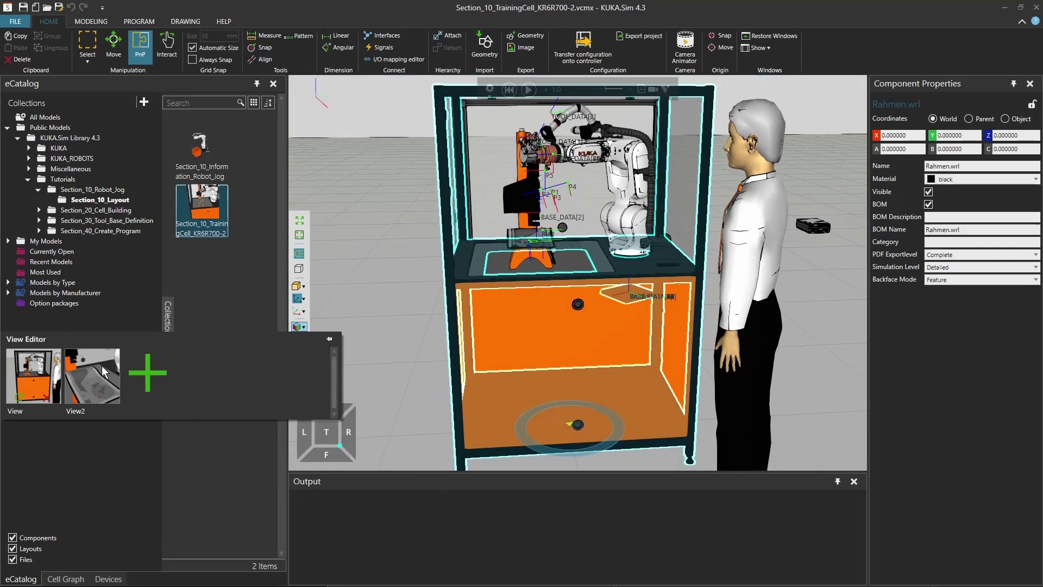
left_click(405, 326)
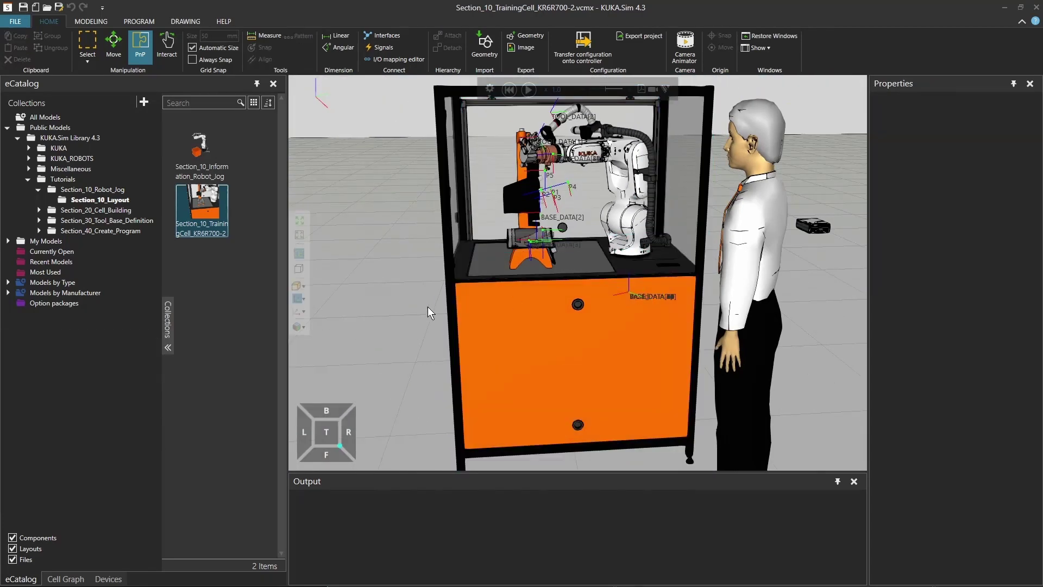
Step: View the cell from the top, back and front faces of the navigation cube
left_click(324, 433)
left_click(324, 450)
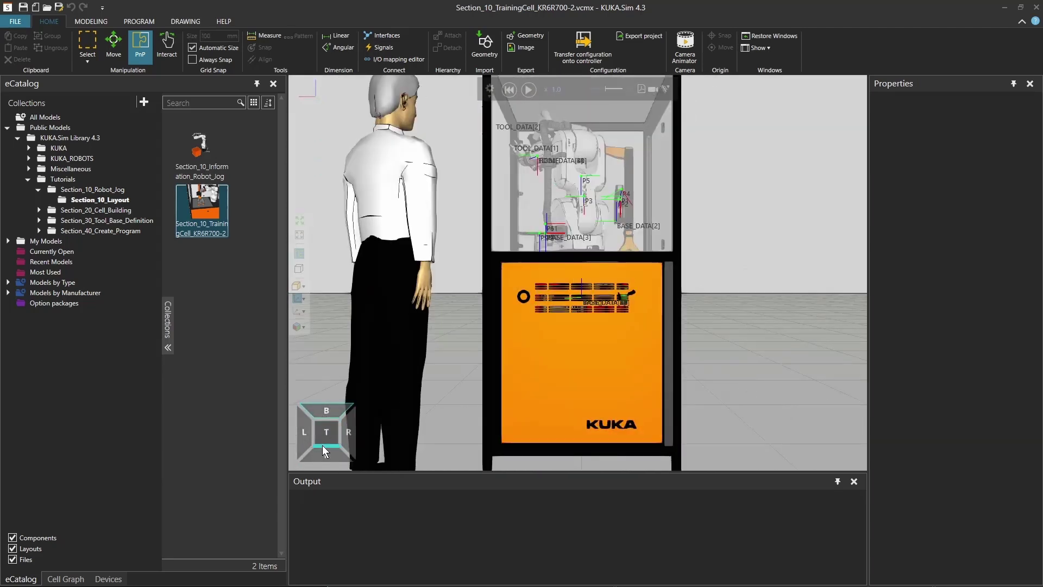
left_click(325, 453)
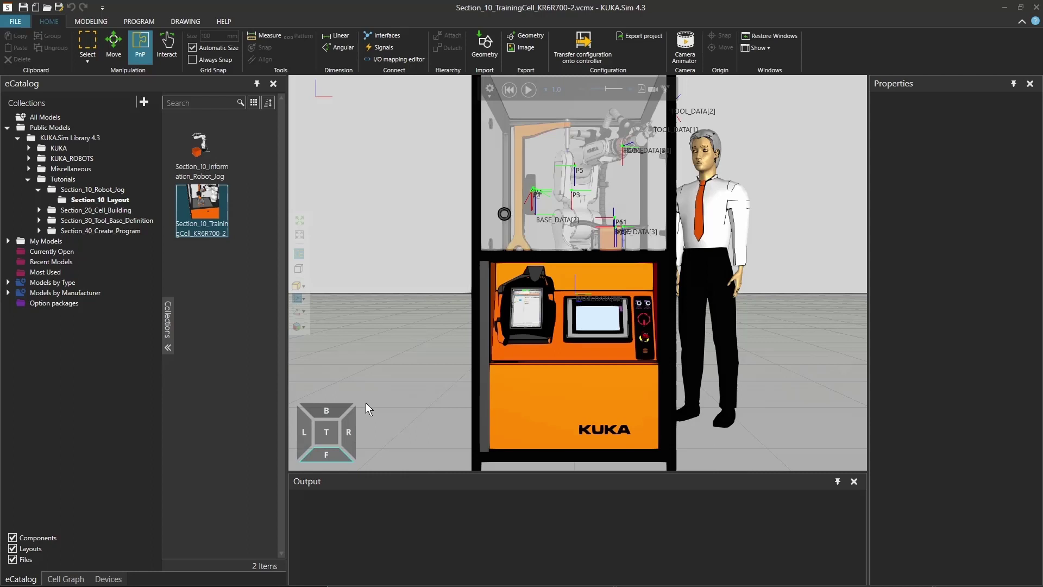
Step: View from the front-right edge and top-front corners, ending on an angled front view
left_click(346, 453)
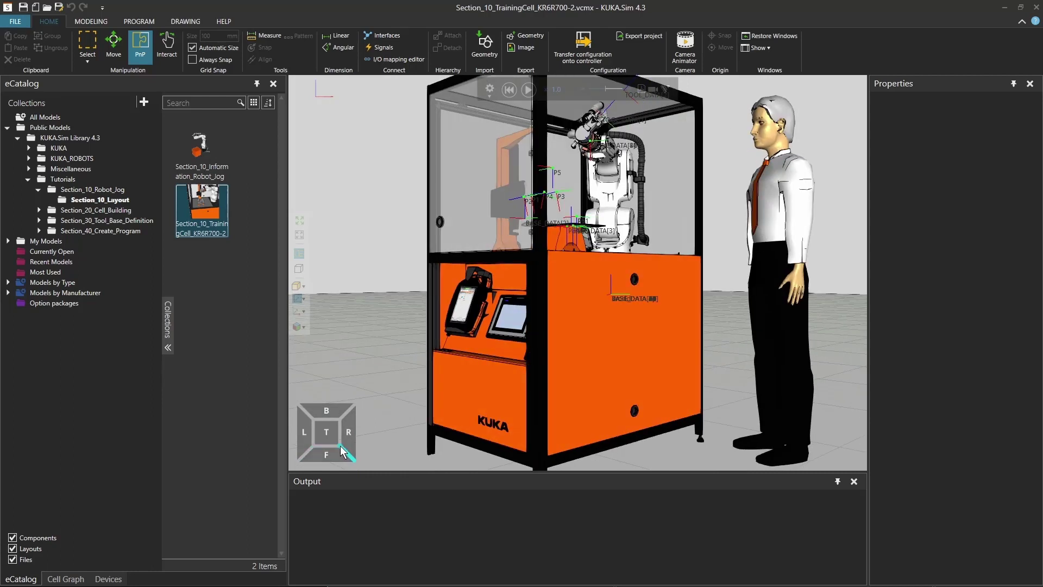
left_click(341, 448)
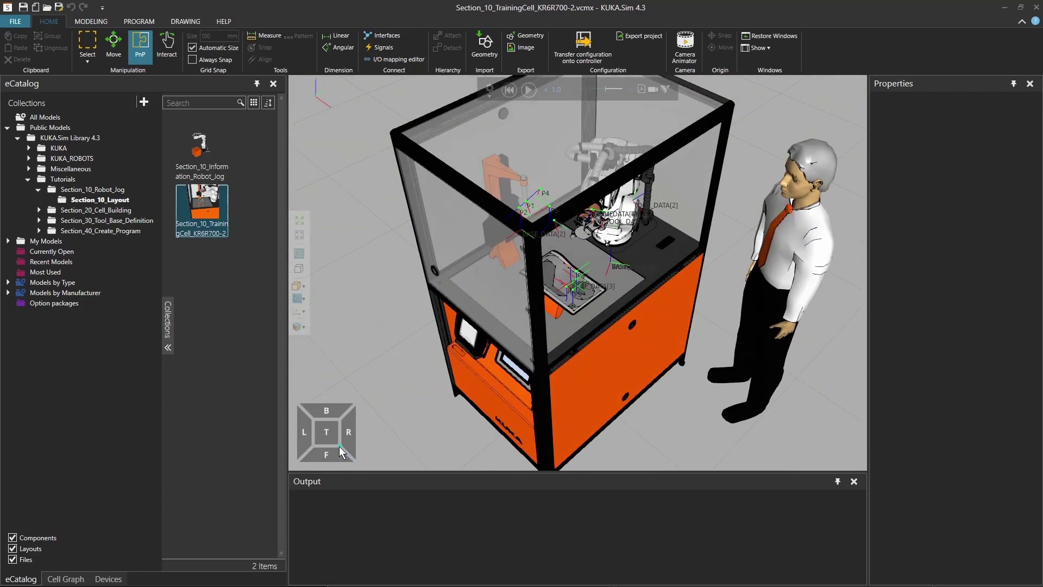
left_click(314, 446)
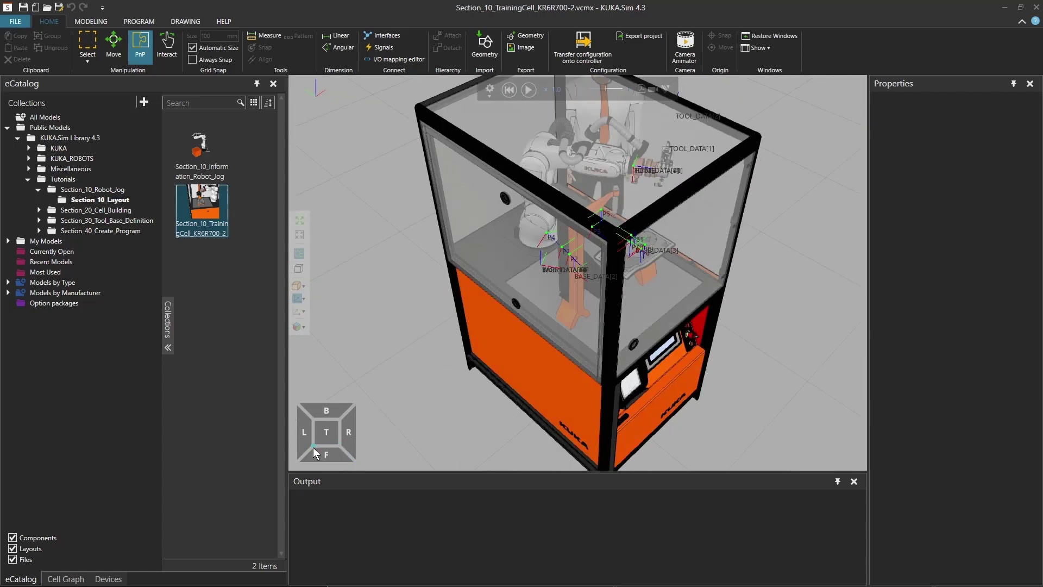
left_click(309, 450)
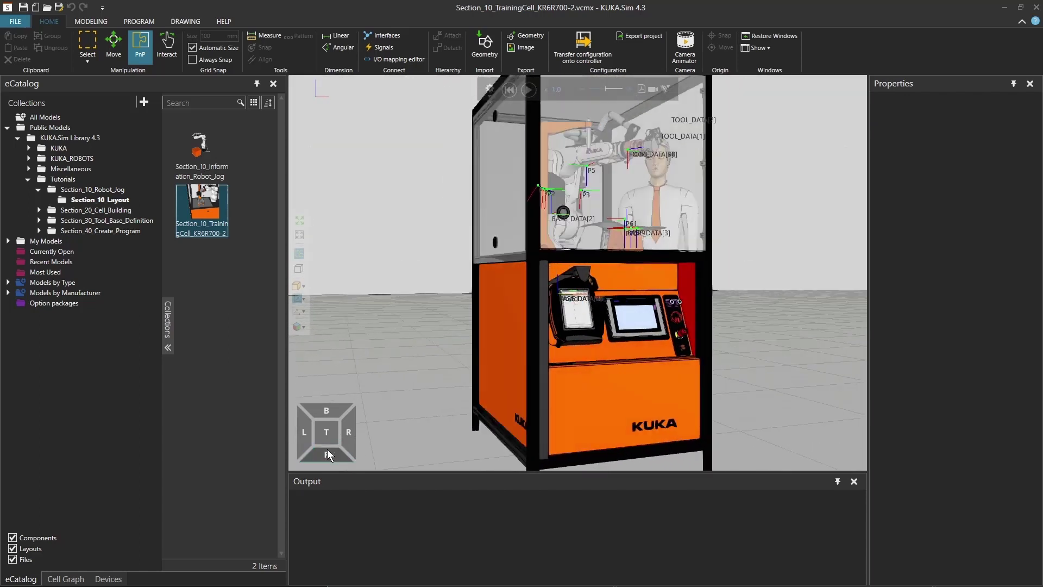
left_click(342, 455)
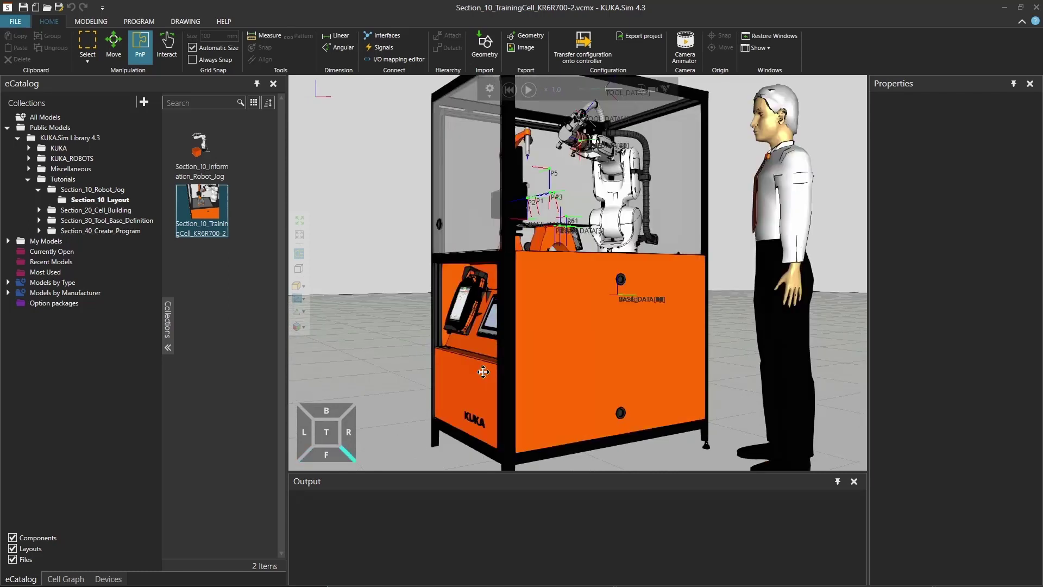